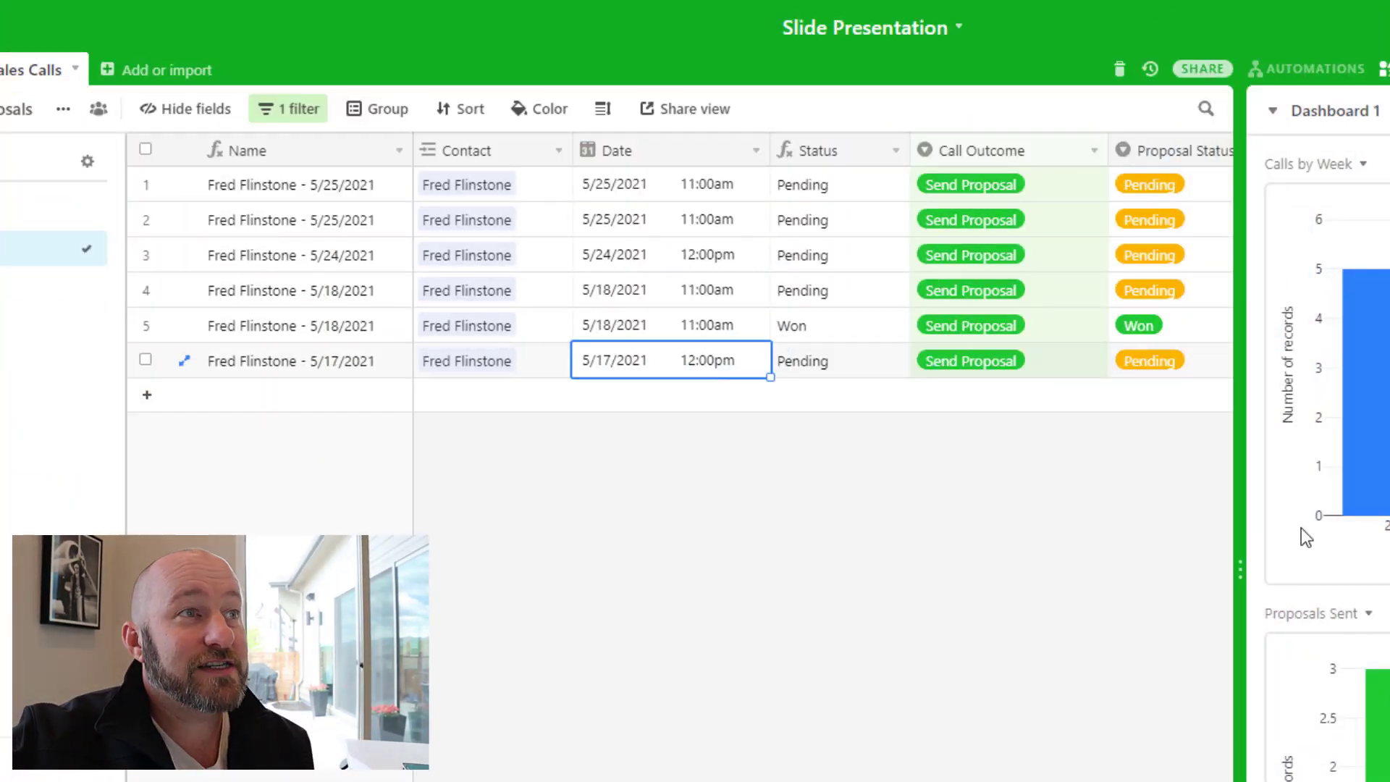
Step: Review the dashboard's Calls by Week, Proposals Sent, Proposal Sent Rate and Proposal Won charts, and close the apps area
{"action": "scroll", "coordinate": [1070, 491], "scroll_direction": "down", "scroll_amount": 3}
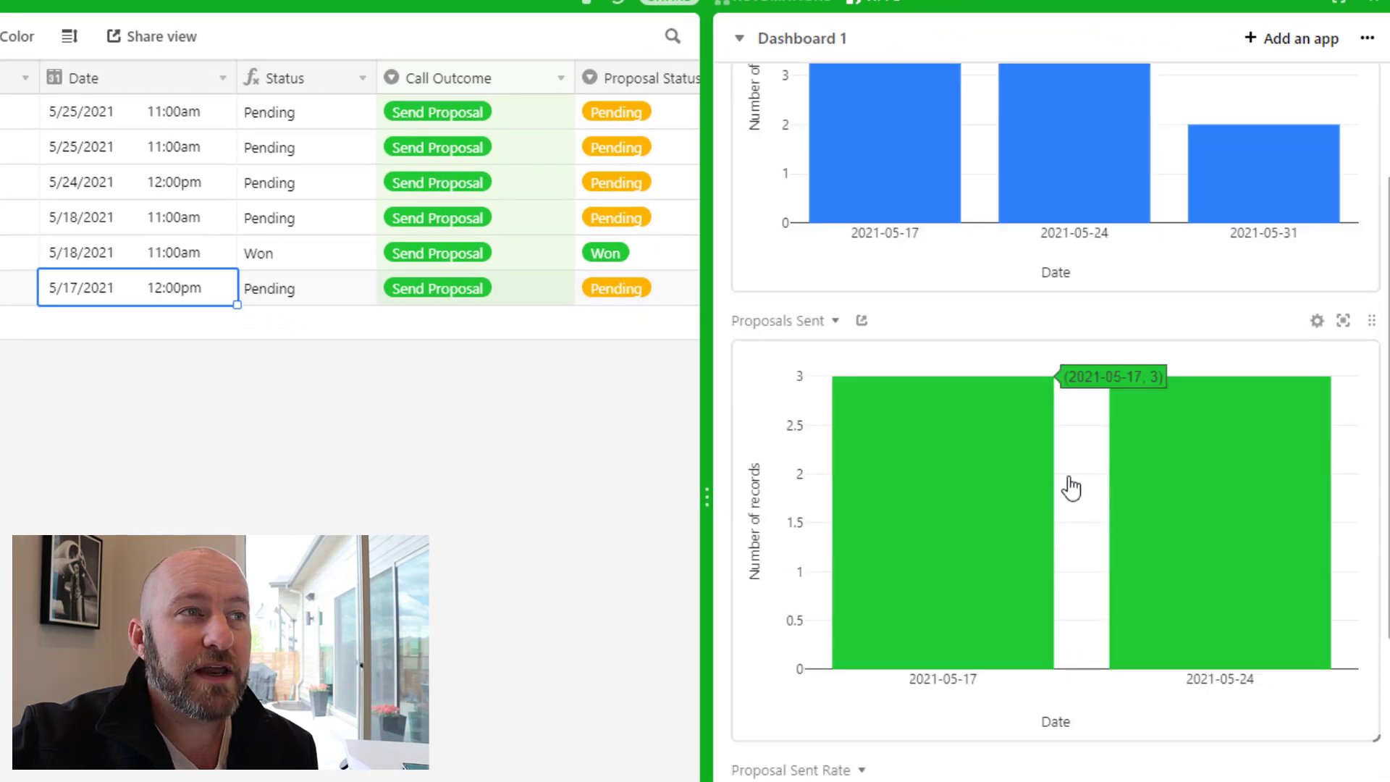
{"action": "scroll", "coordinate": [1110, 494], "scroll_direction": "down", "scroll_amount": 3}
{"action": "scroll", "coordinate": [1085, 500], "scroll_direction": "down", "scroll_amount": 5}
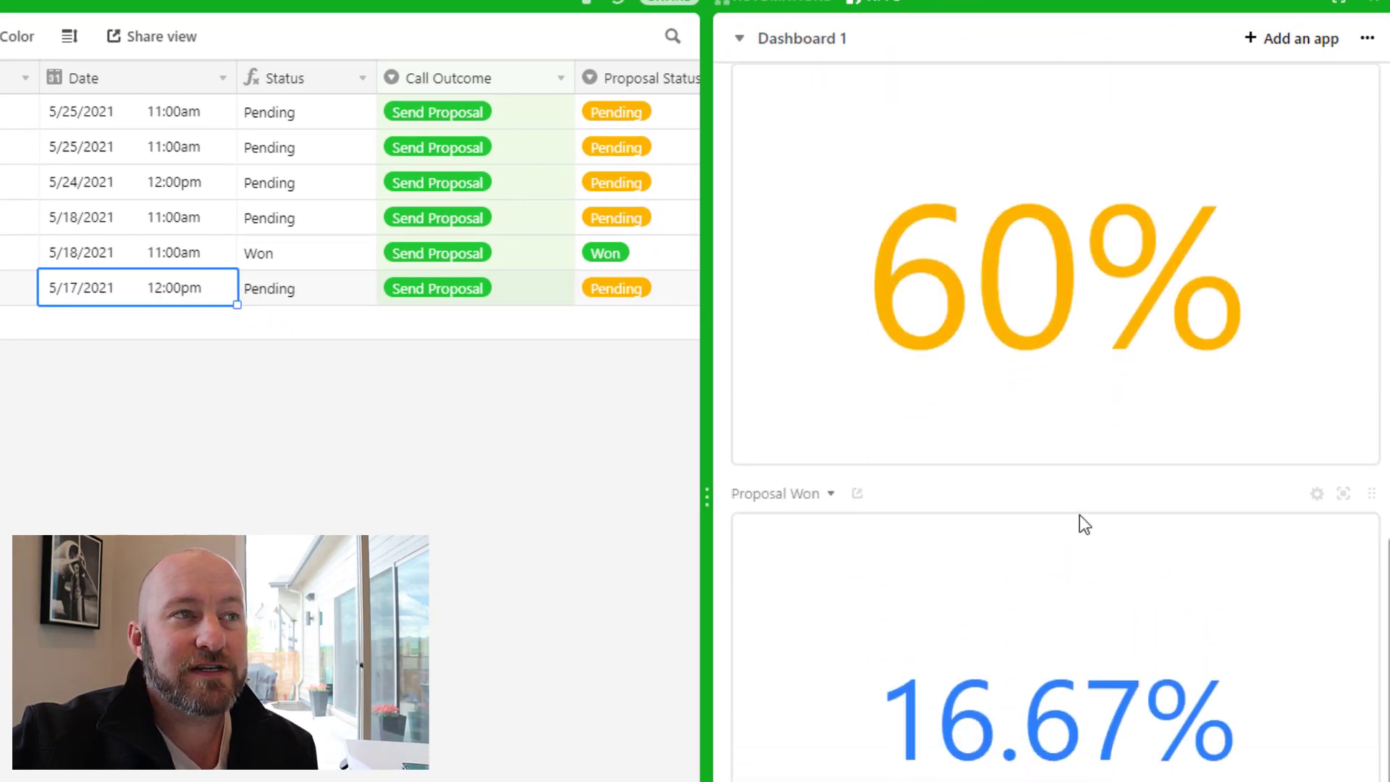
{"action": "scroll", "coordinate": [1076, 537], "scroll_direction": "up", "scroll_amount": 5}
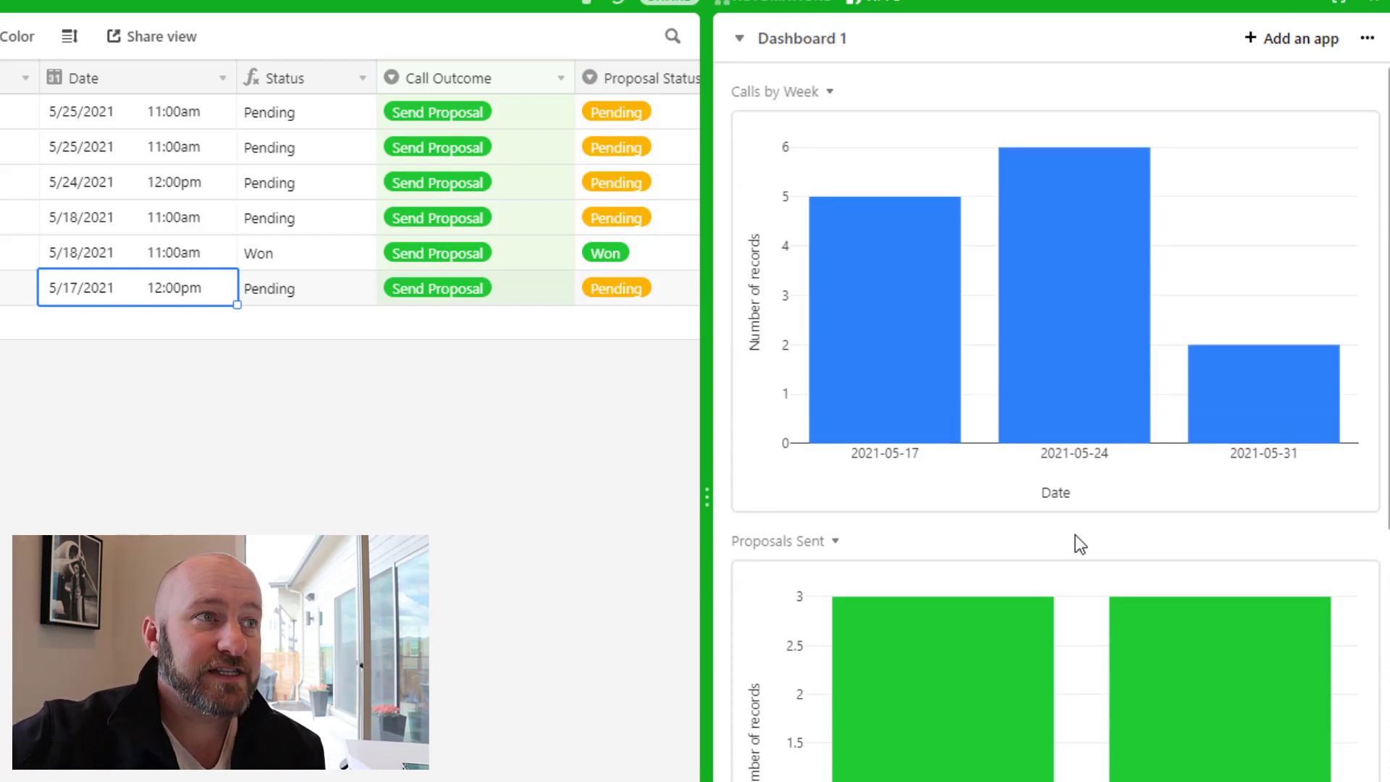
{"action": "scroll", "coordinate": [1075, 540], "scroll_direction": "down", "scroll_amount": 5}
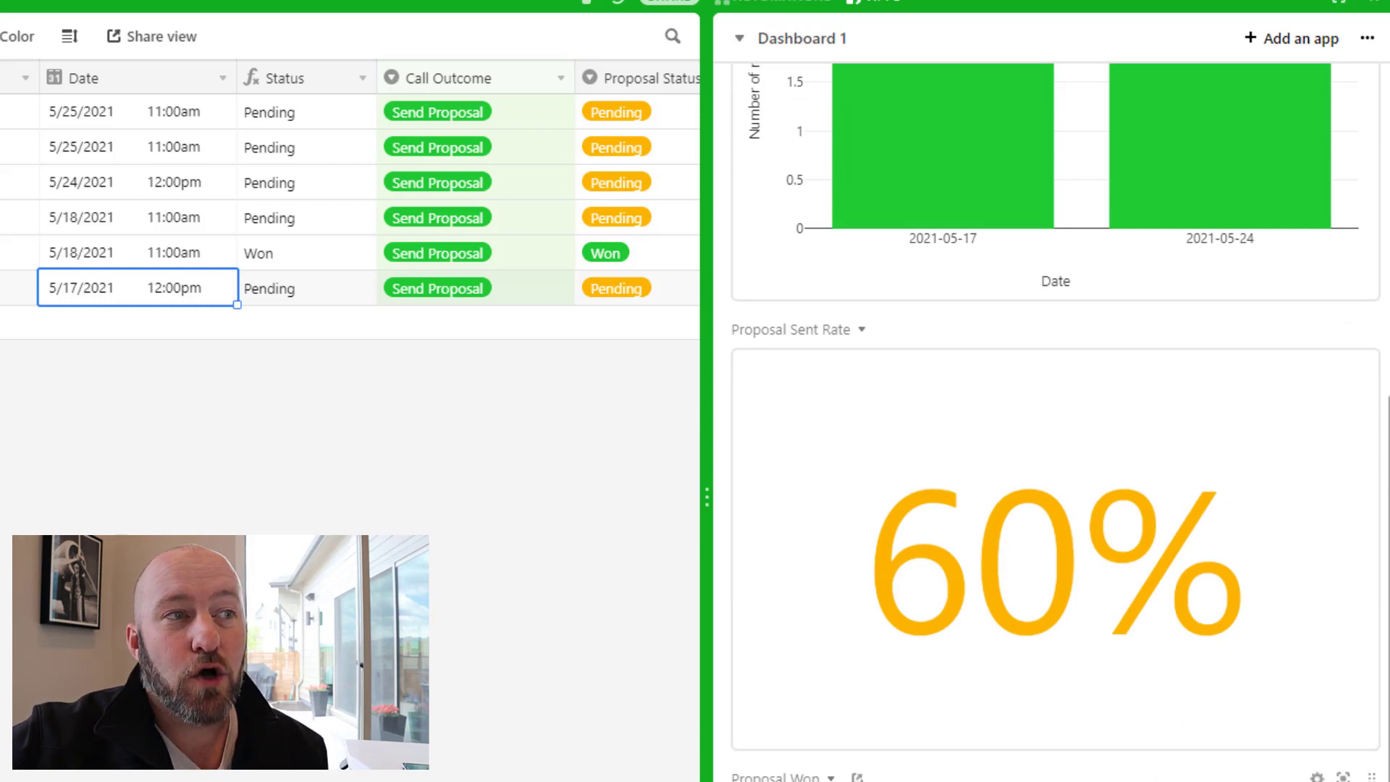
{"action": "scroll", "coordinate": [1079, 553], "scroll_direction": "down", "scroll_amount": 3}
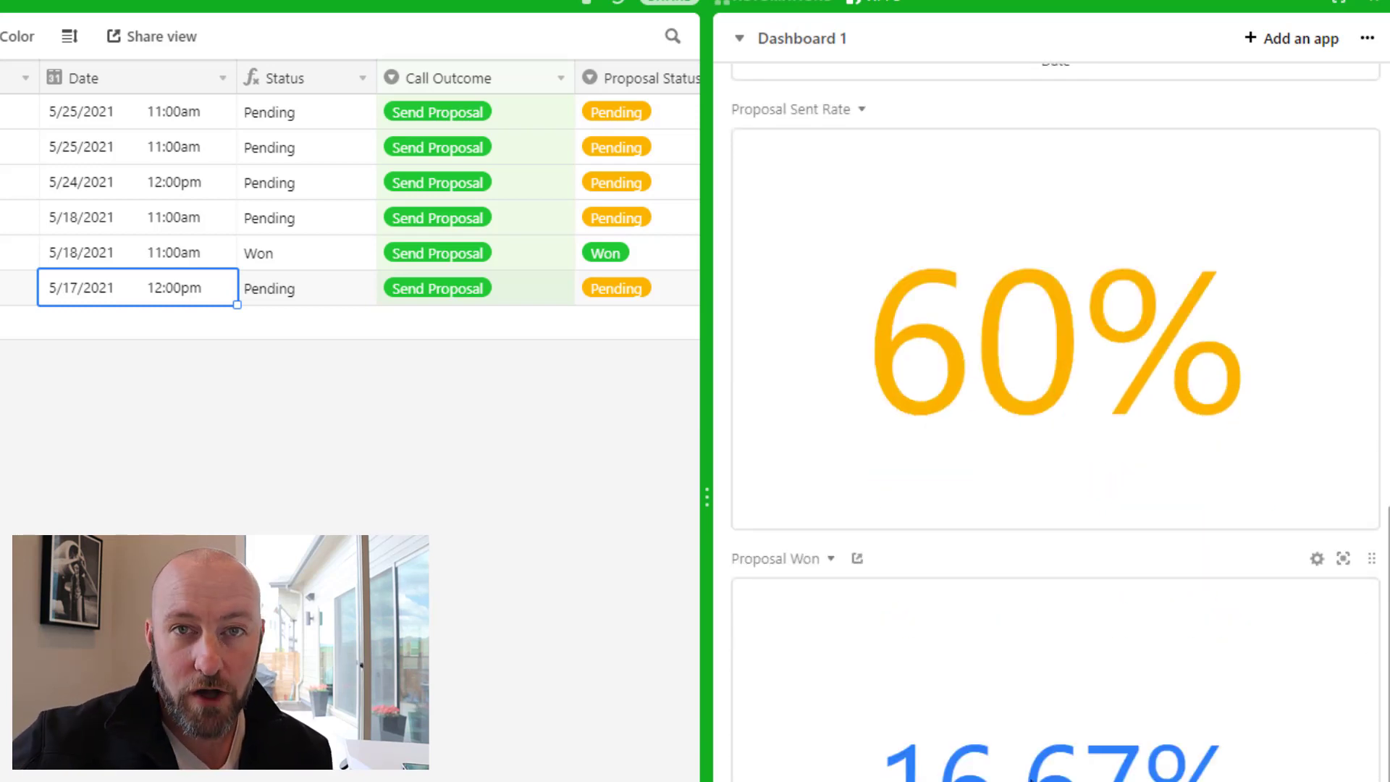
{"action": "scroll", "coordinate": [1069, 735], "scroll_direction": "up", "scroll_amount": 8}
{"action": "left_click", "coordinate": [1375, 9]}
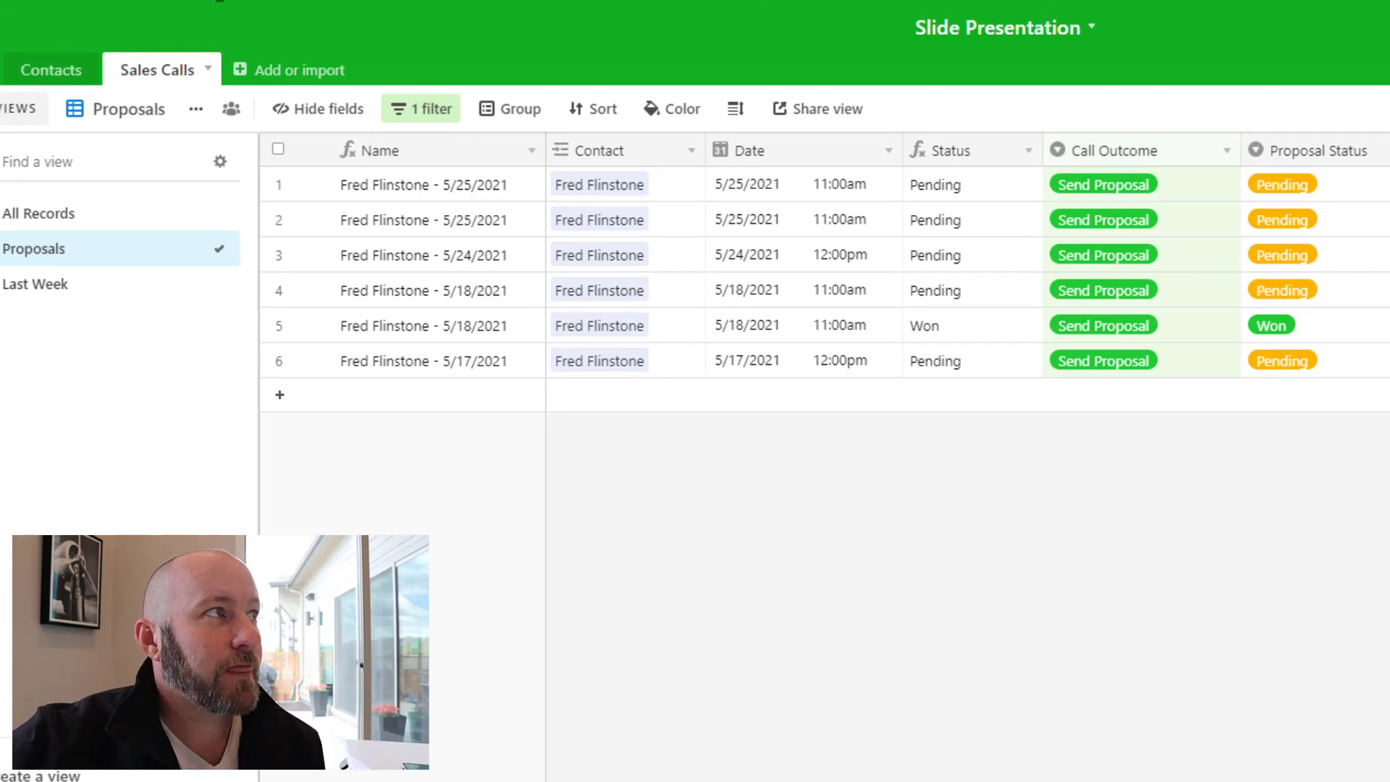
Step: Look over the Contacts table, and return to Sales Calls in its All Records view
{"action": "left_click", "coordinate": [78, 77]}
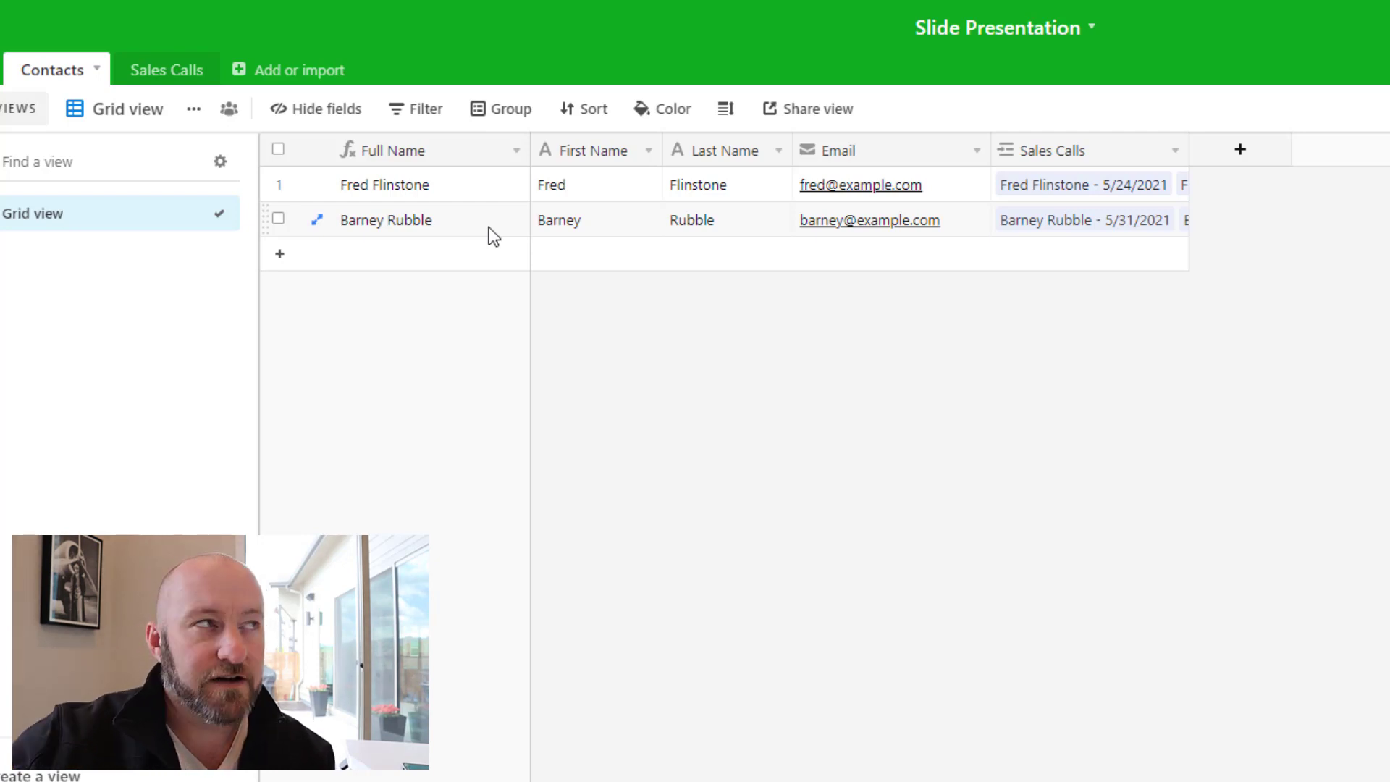
{"action": "left_click", "coordinate": [171, 82]}
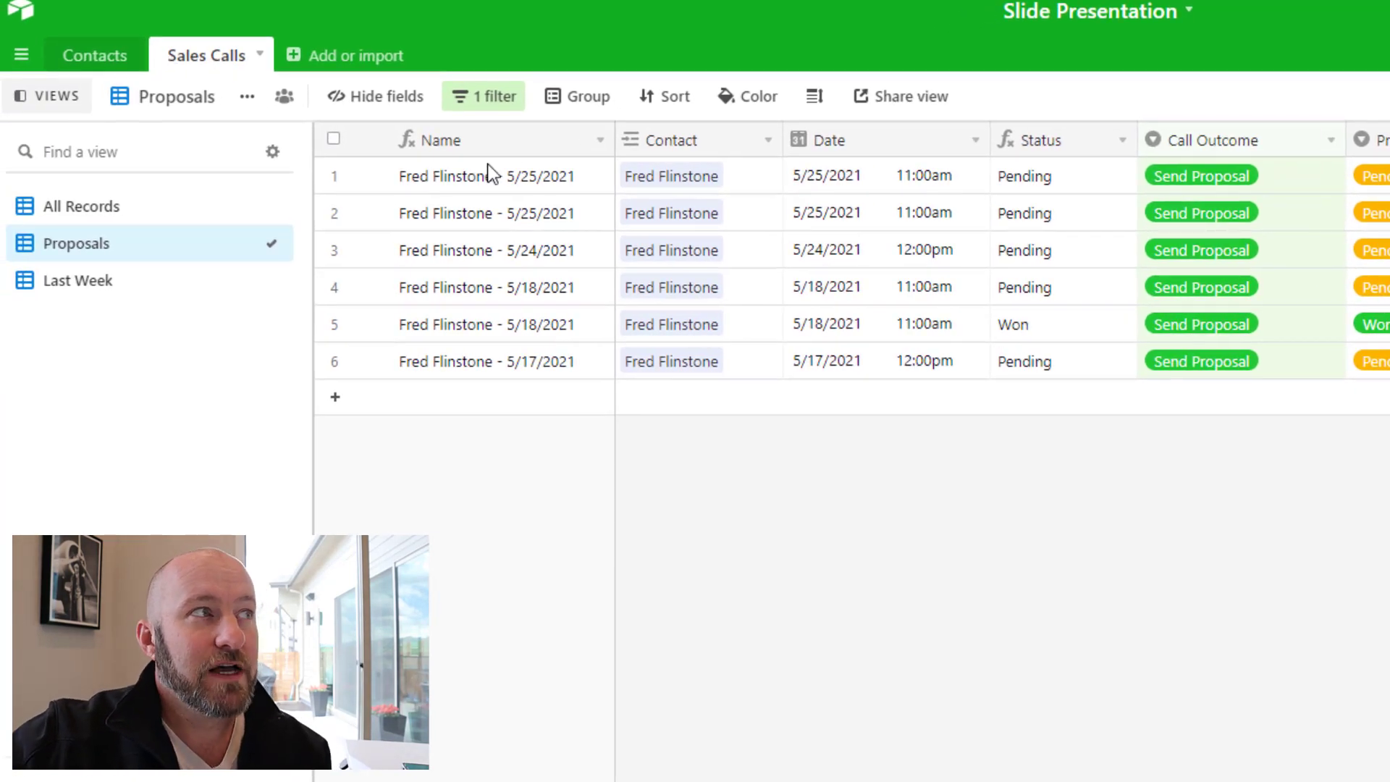
{"action": "left_click", "coordinate": [78, 210]}
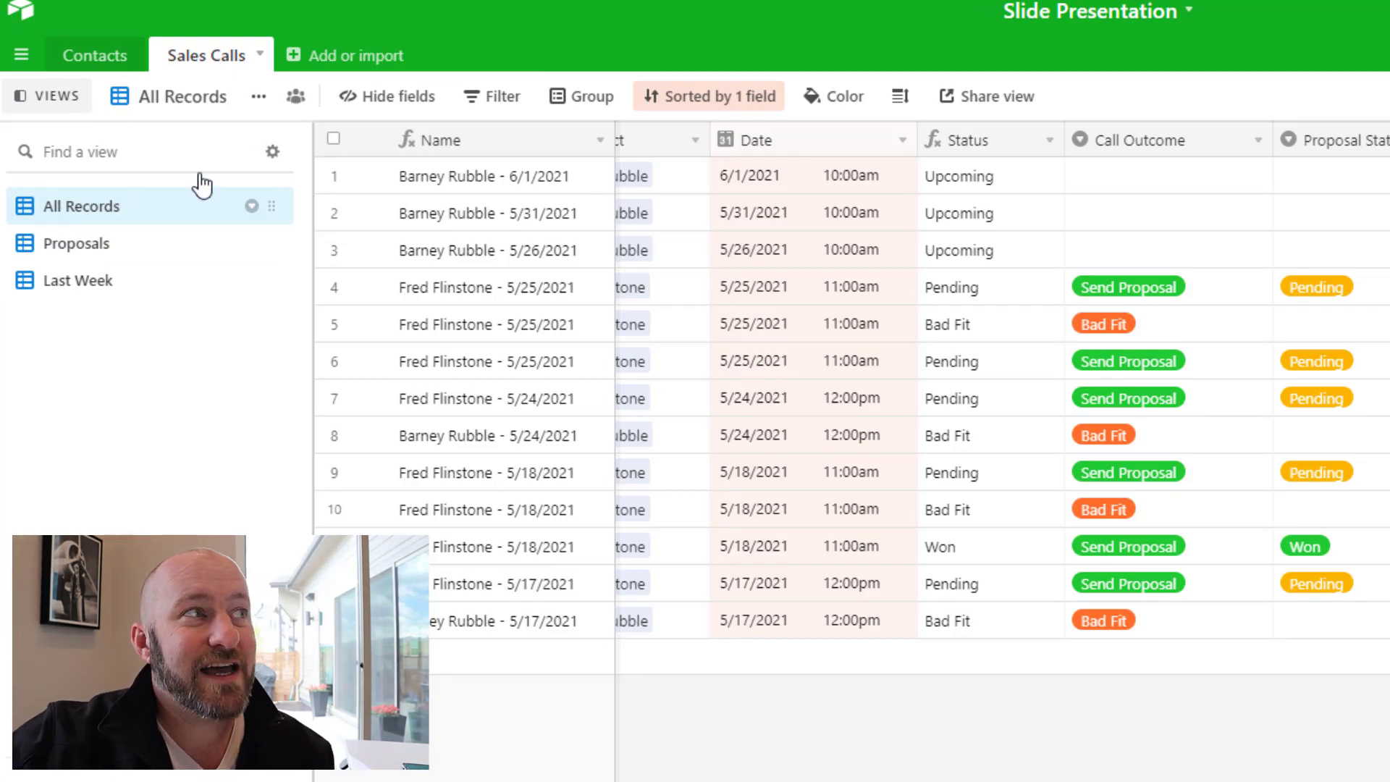
Step: Examine the Name, Contact and Date values of the first few sales call records
{"action": "left_click", "coordinate": [590, 210]}
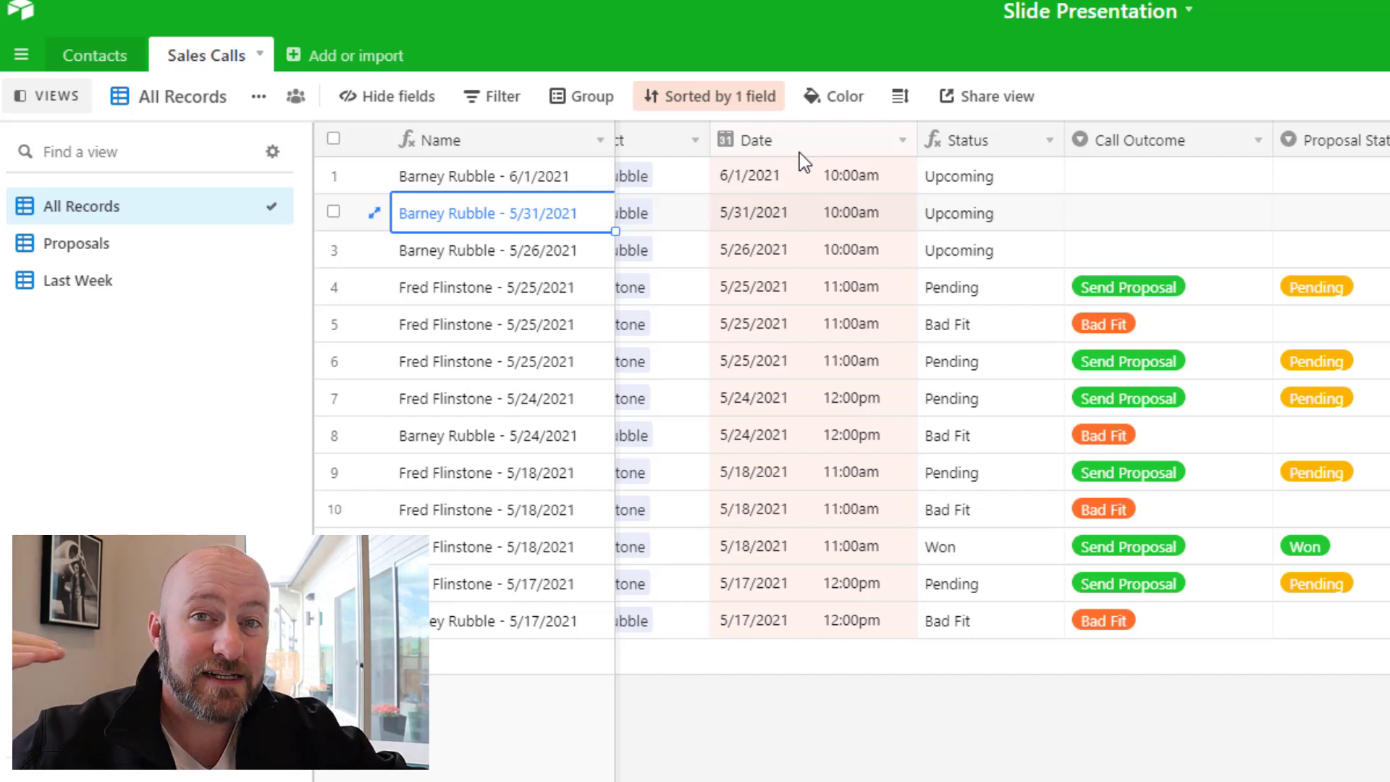
{"action": "key", "text": "Up"}
{"action": "key", "text": "Right"}
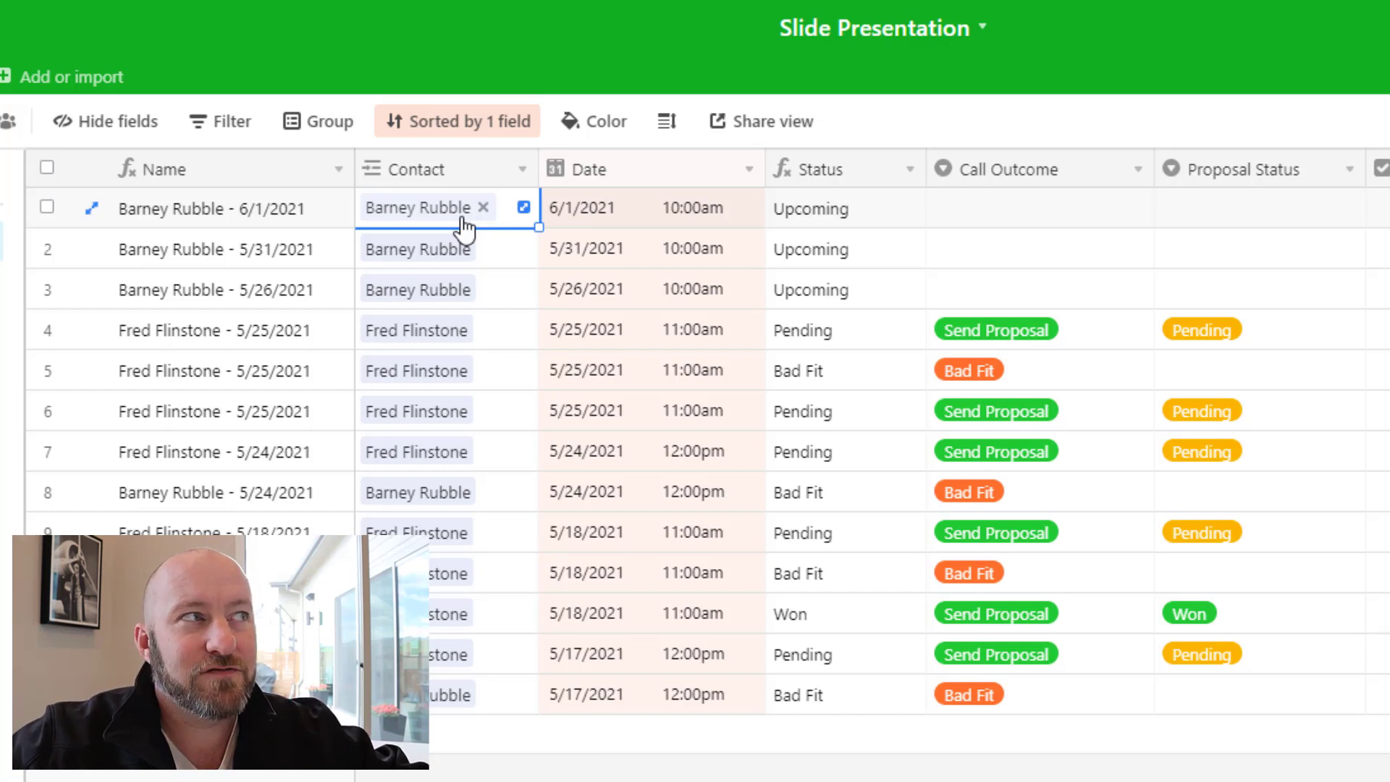
{"action": "key", "text": "Down"}
{"action": "key", "text": "Down"}
{"action": "key", "text": "Down"}
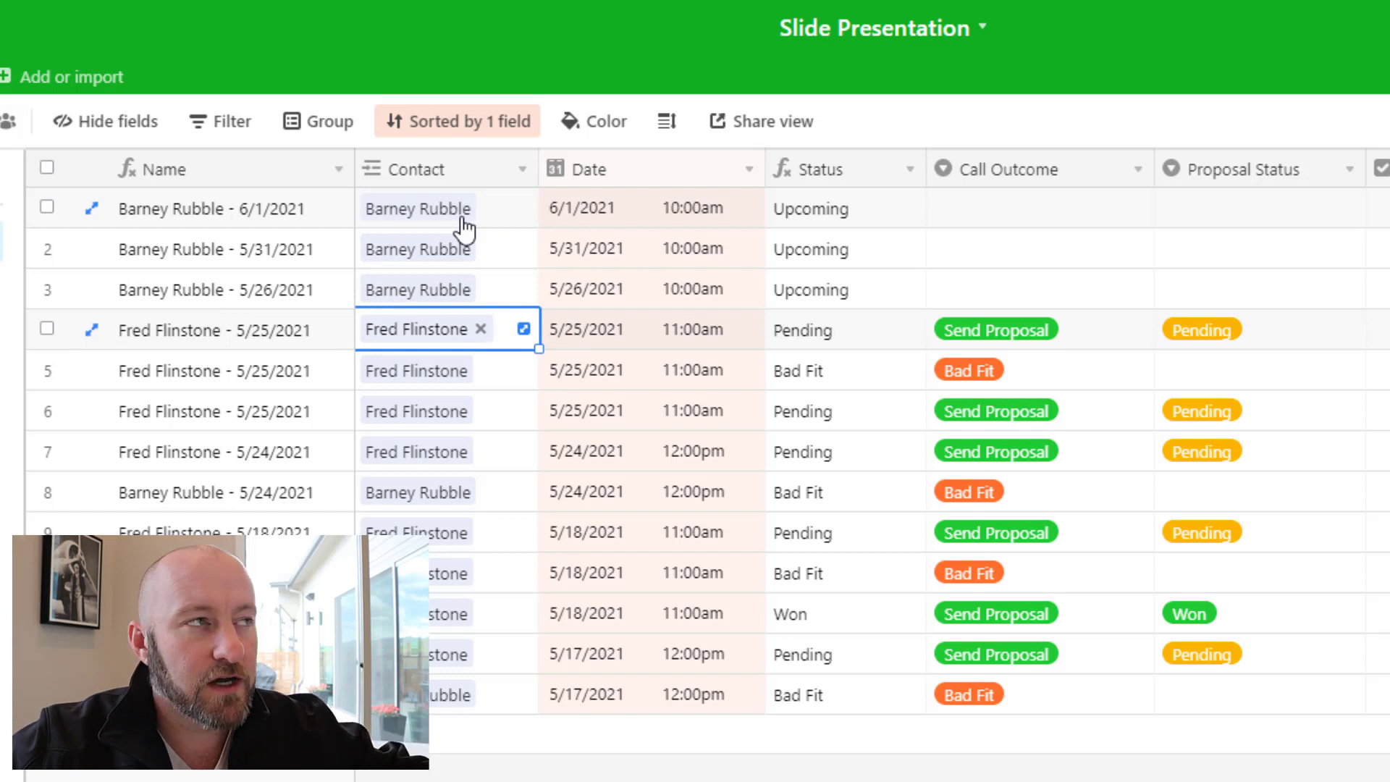
{"action": "left_click", "coordinate": [616, 217]}
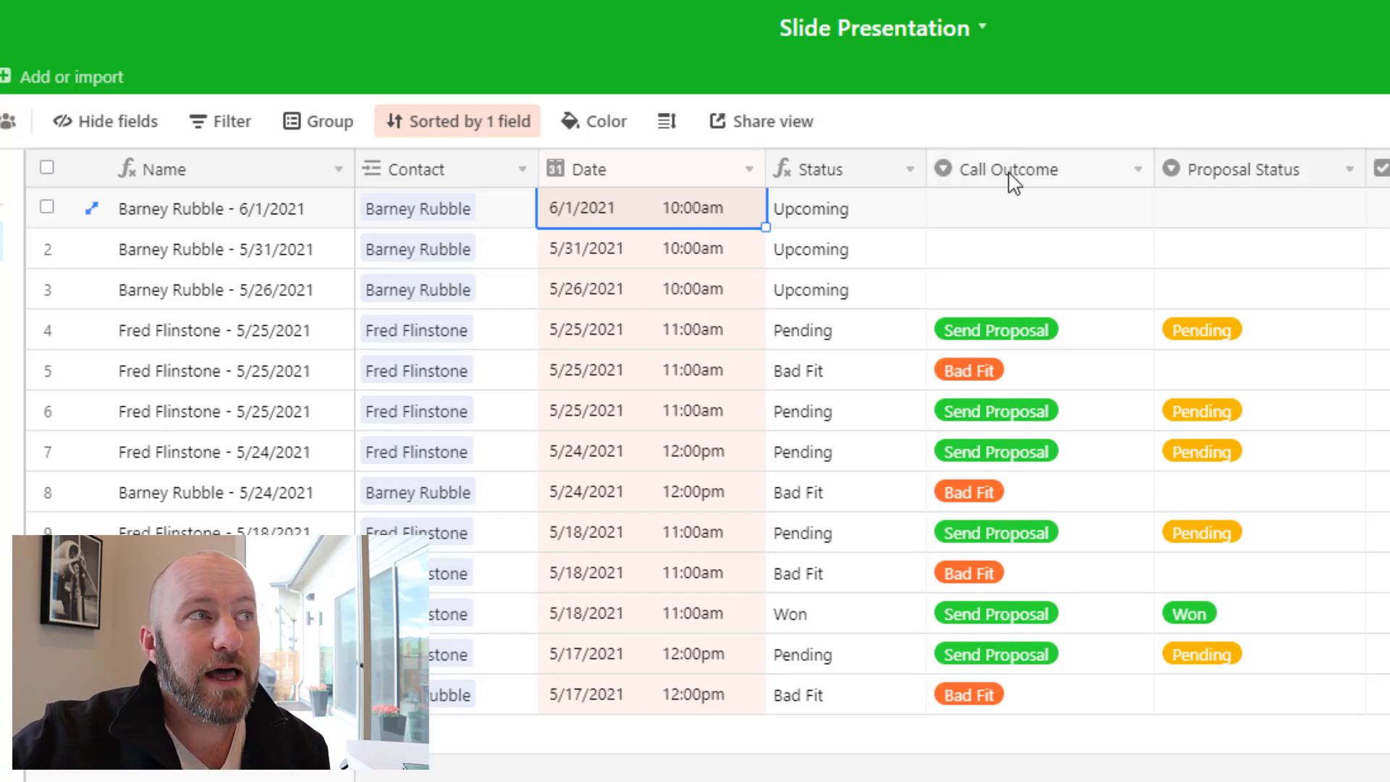
Step: Check the available choices in the Call Outcome and Proposal Status fields, leaving the records as they are
{"action": "double_click", "coordinate": [1054, 293]}
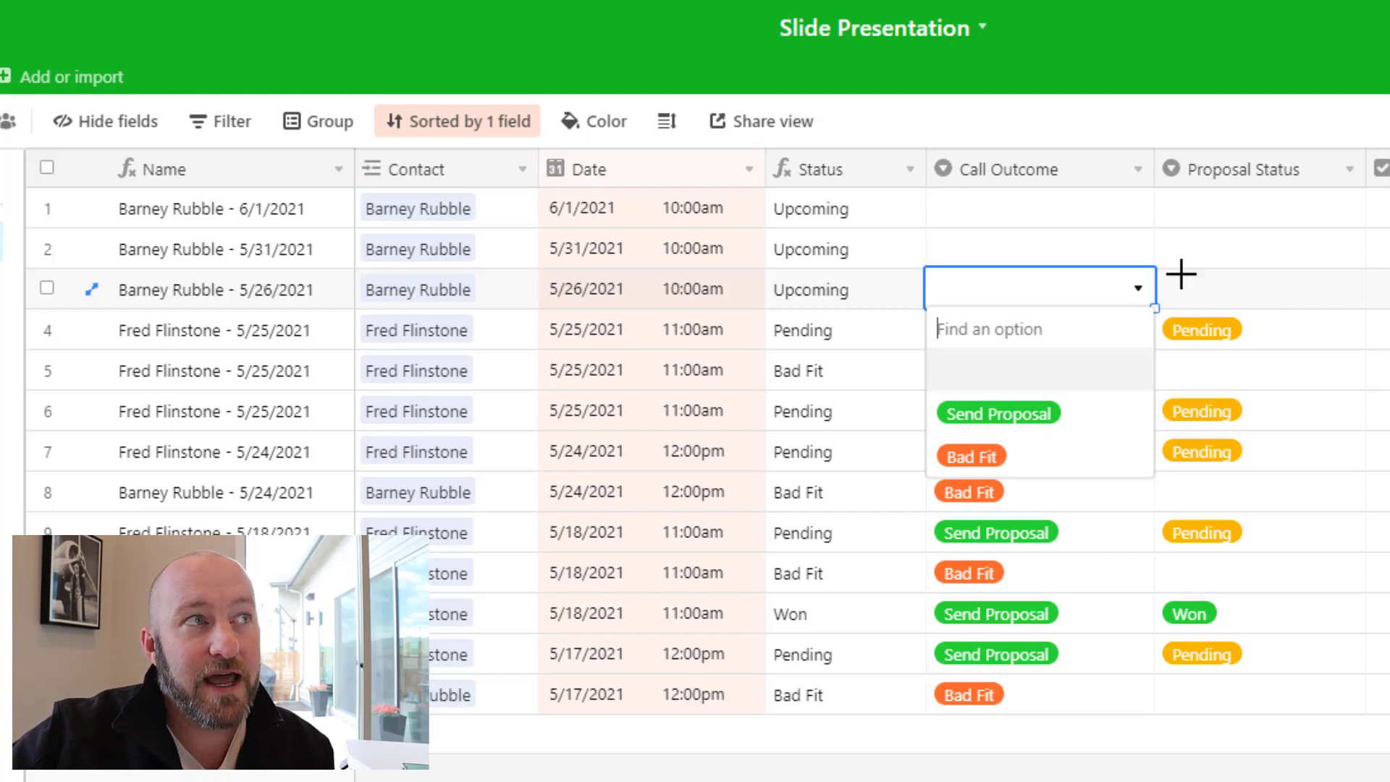
{"action": "left_click", "coordinate": [1263, 120]}
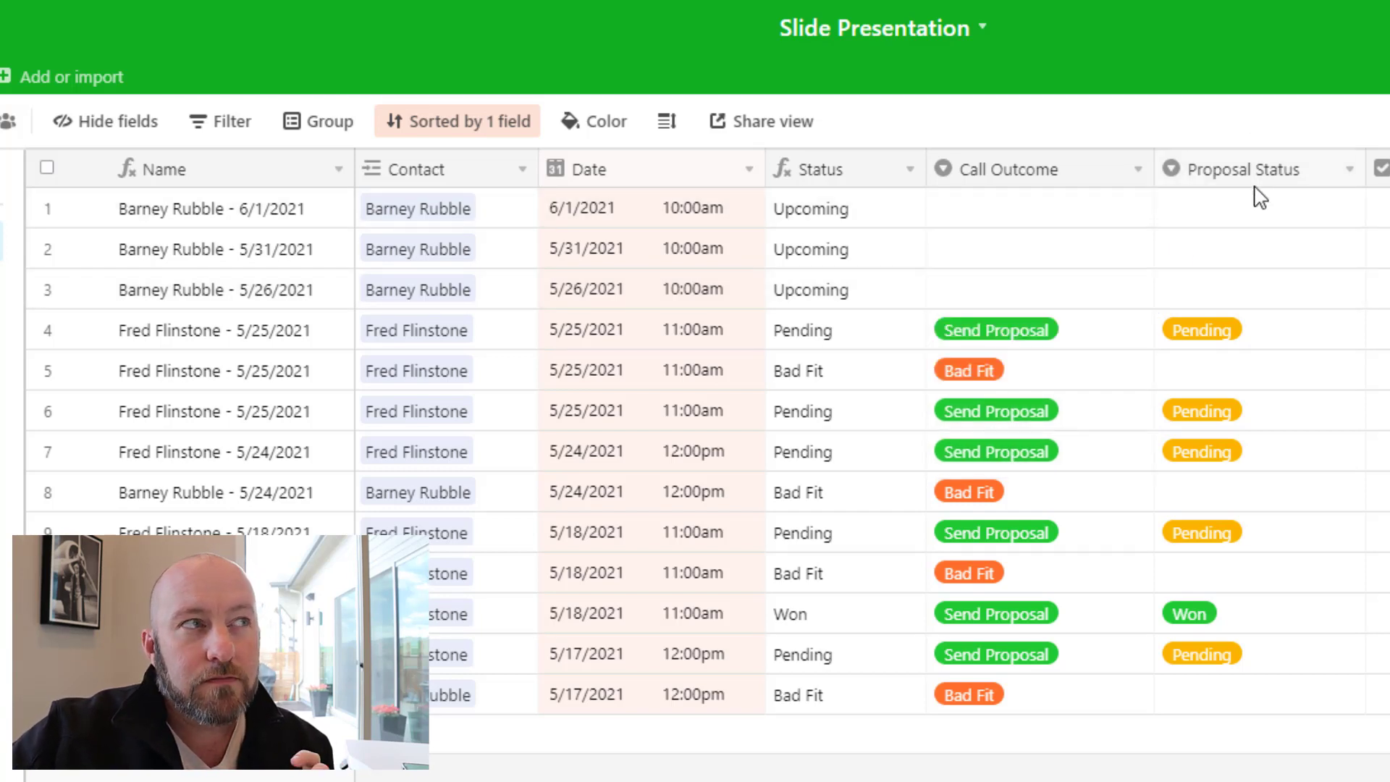
{"action": "left_click", "coordinate": [1278, 346]}
{"action": "left_click", "coordinate": [1273, 343]}
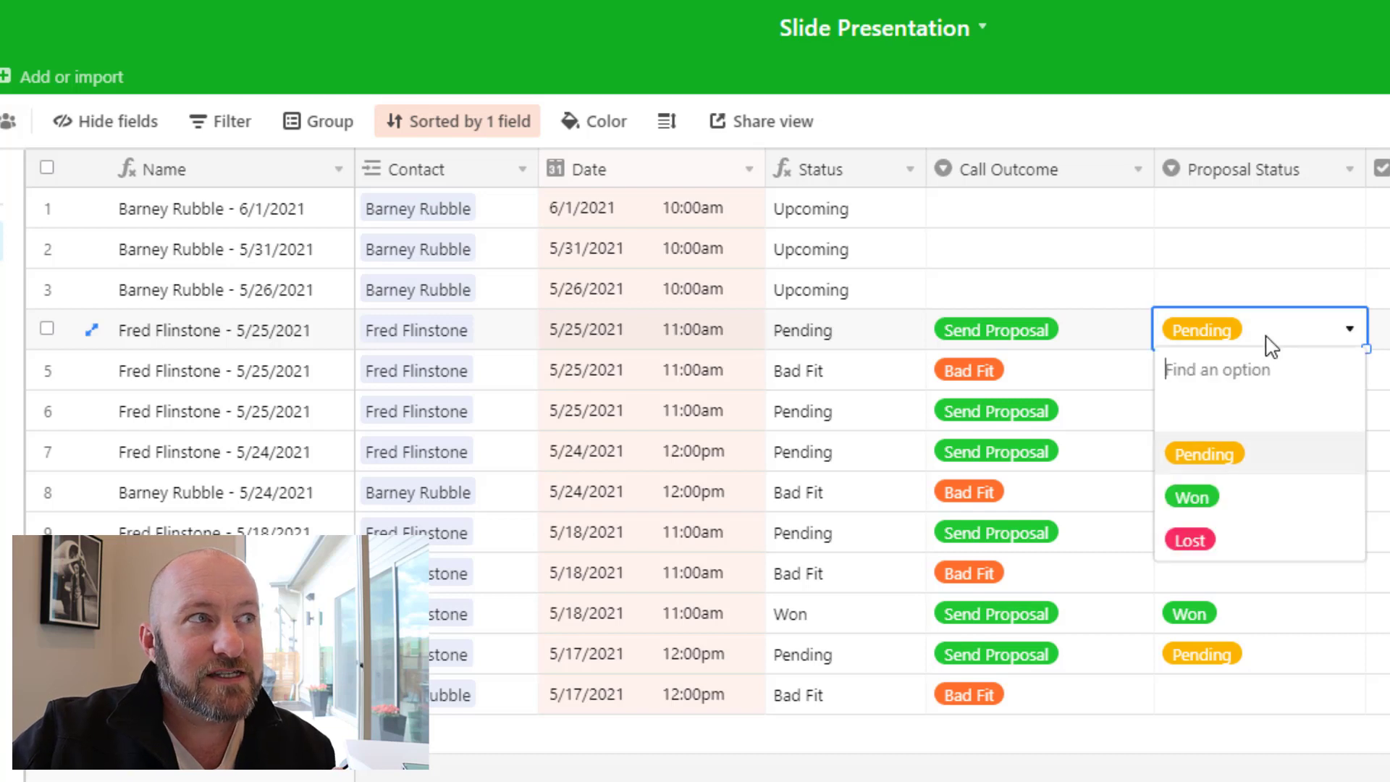
{"action": "left_click", "coordinate": [1234, 478]}
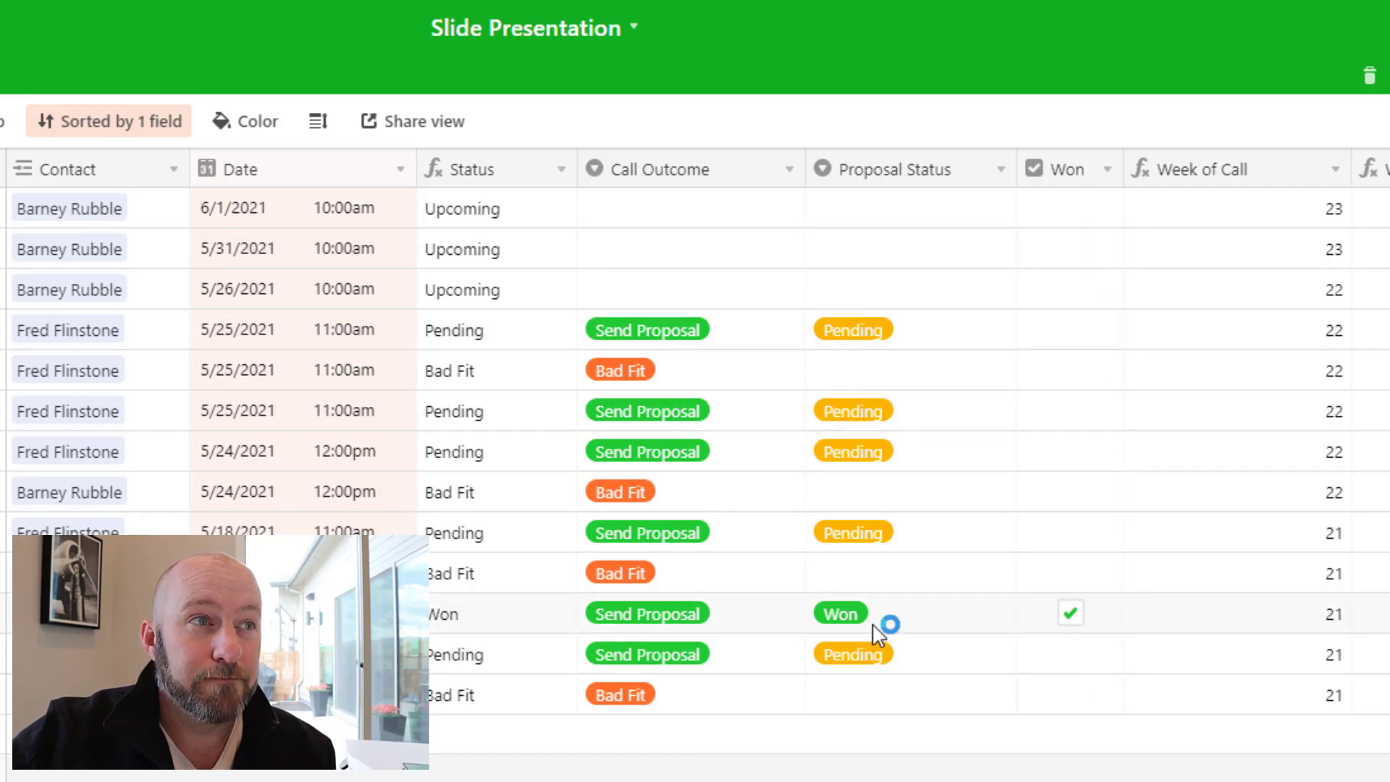
Step: Inspect the formula behind the Week of Call field and close it without saving
{"action": "scroll", "coordinate": [1170, 615], "scroll_direction": "right", "scroll_amount": 5}
{"action": "left_click", "coordinate": [948, 618]}
{"action": "double_click", "coordinate": [946, 181]}
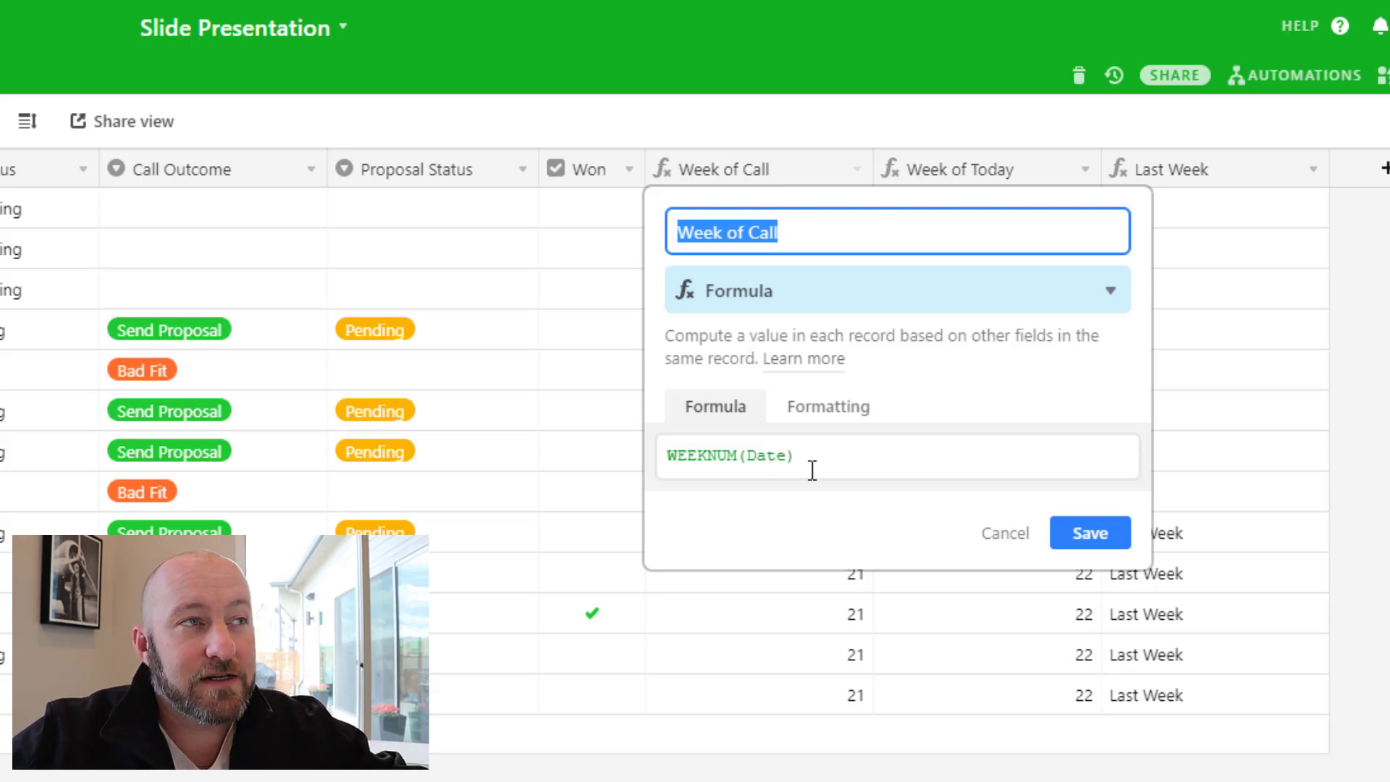
{"action": "left_click", "coordinate": [1012, 537]}
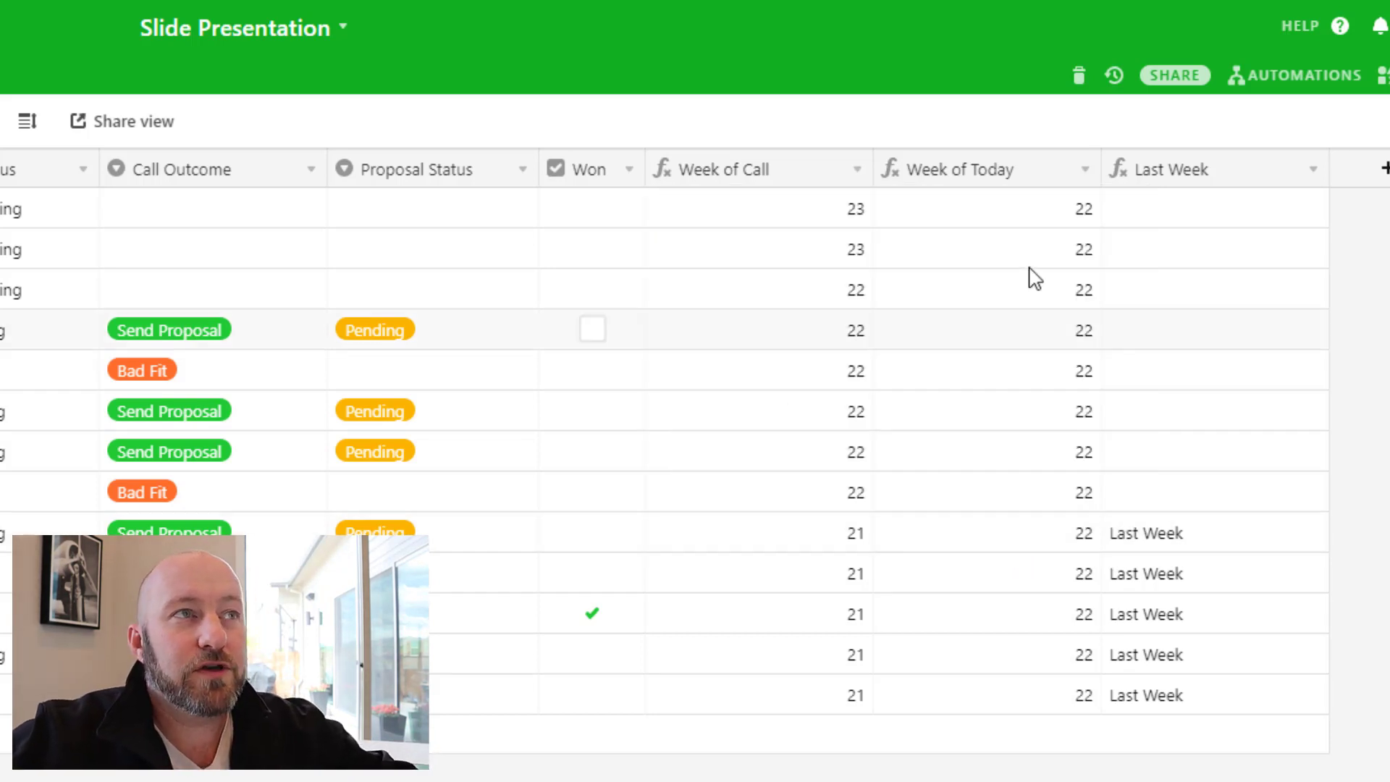
Step: Inspect the formulas of the Week of Today and Last Week fields without editing them
{"action": "double_click", "coordinate": [1023, 180]}
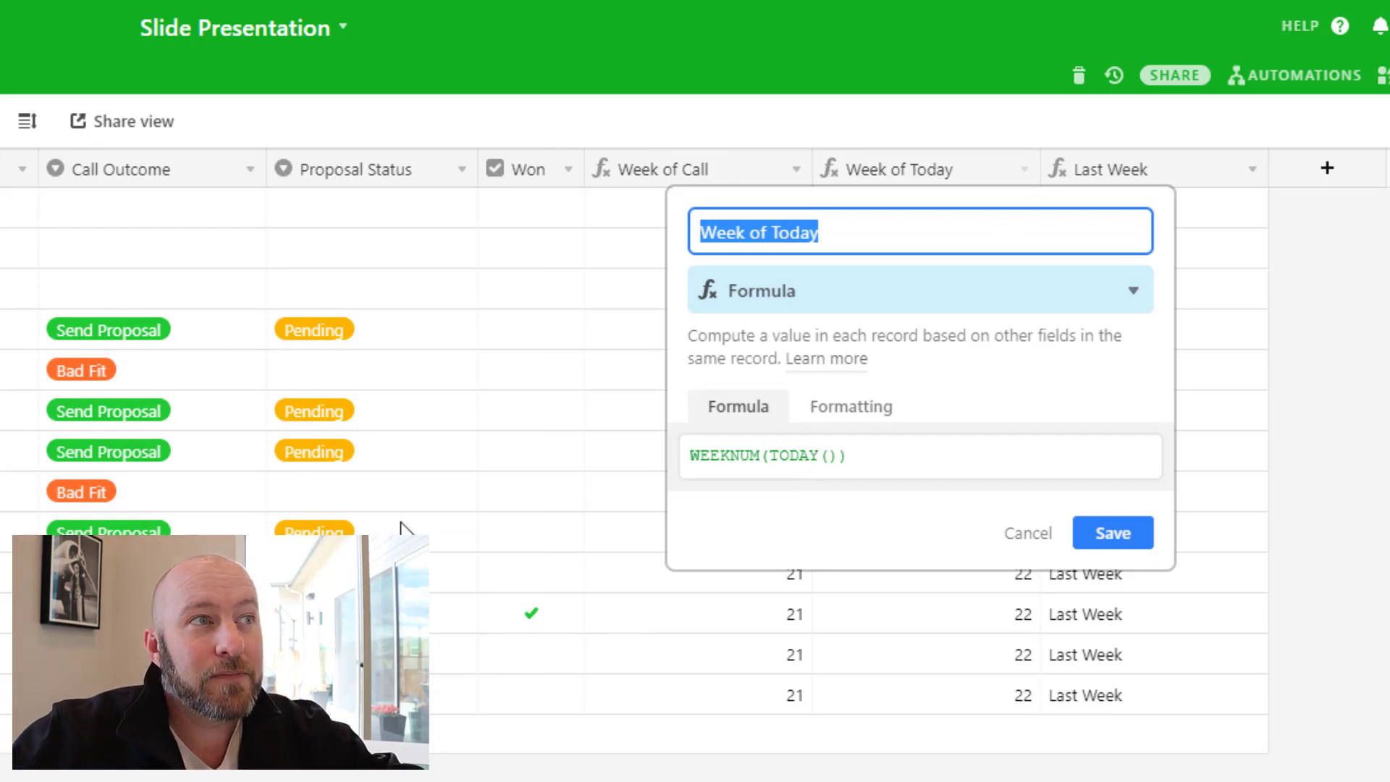
{"action": "left_click", "coordinate": [994, 535]}
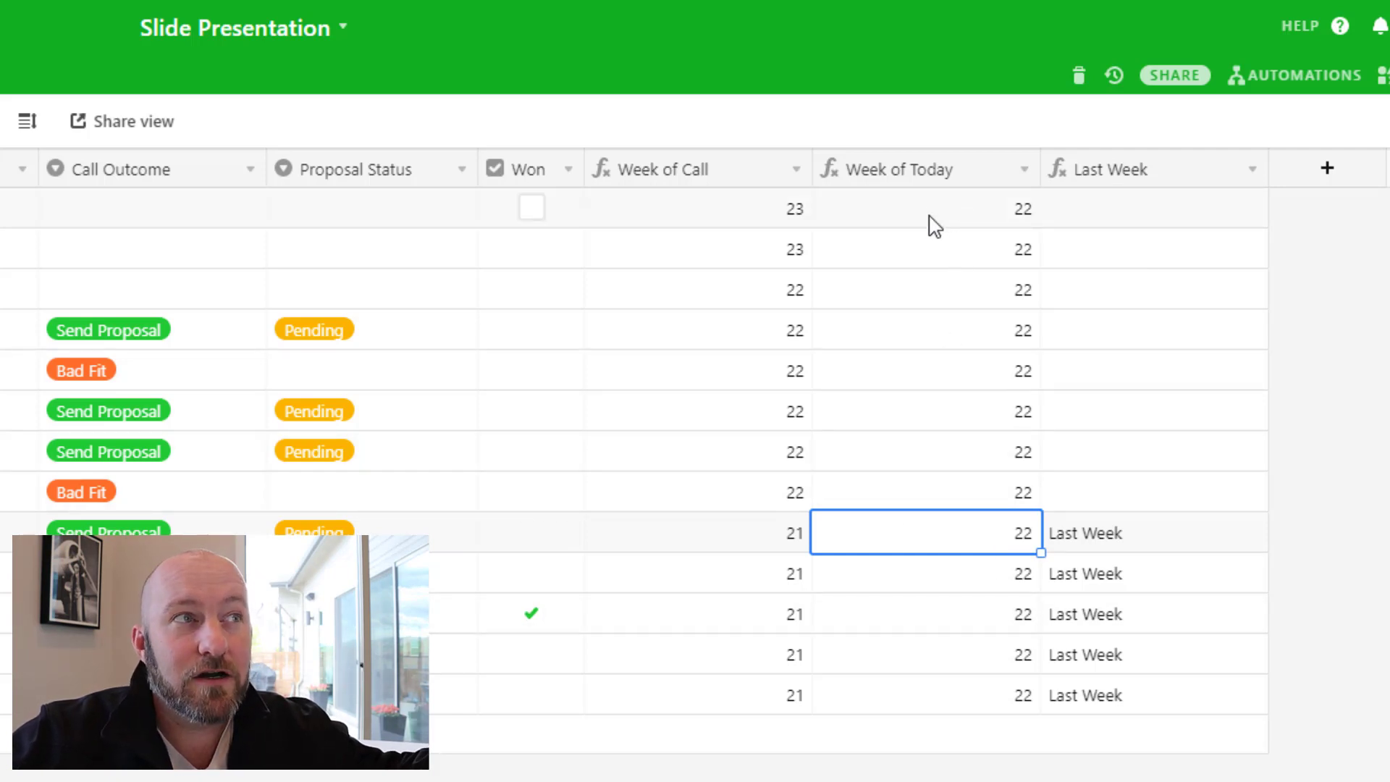
{"action": "double_click", "coordinate": [1123, 174]}
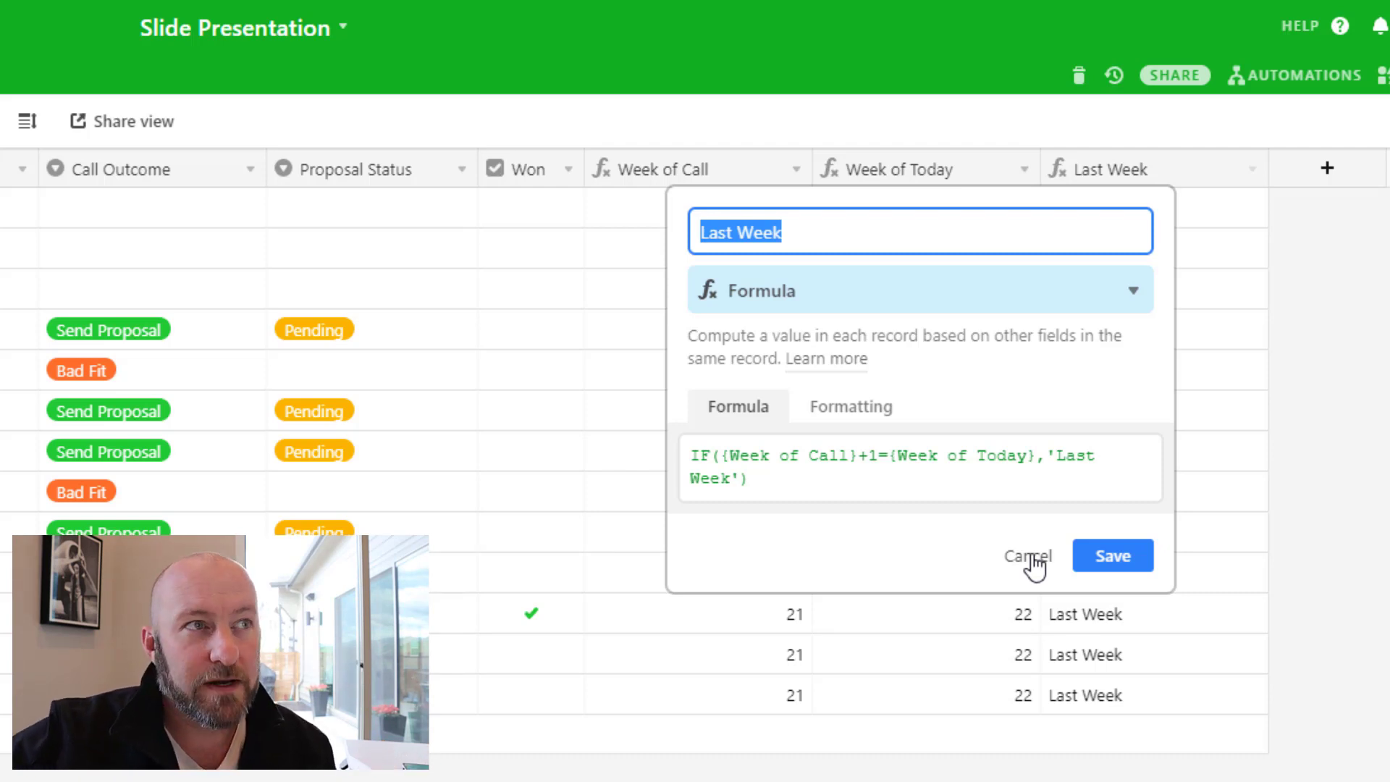
{"action": "left_click", "coordinate": [1120, 651]}
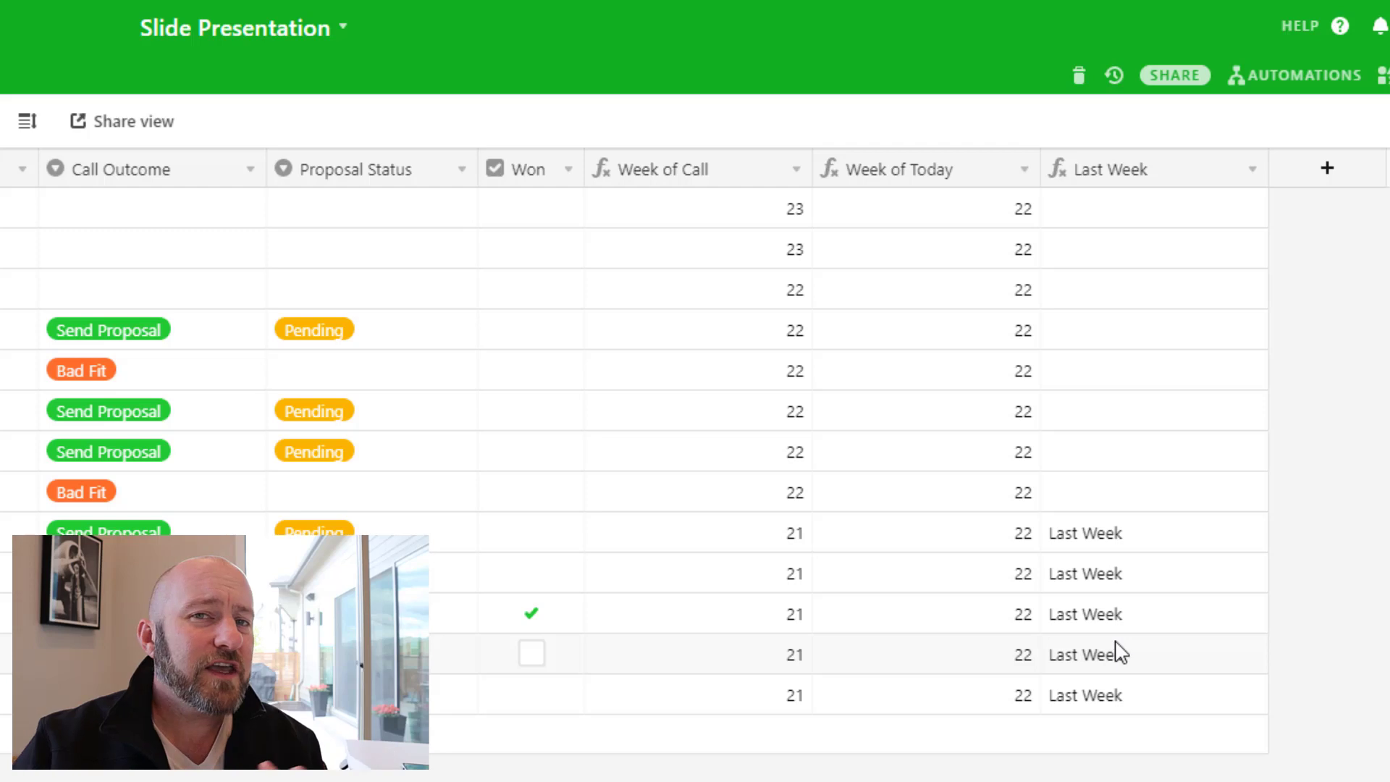
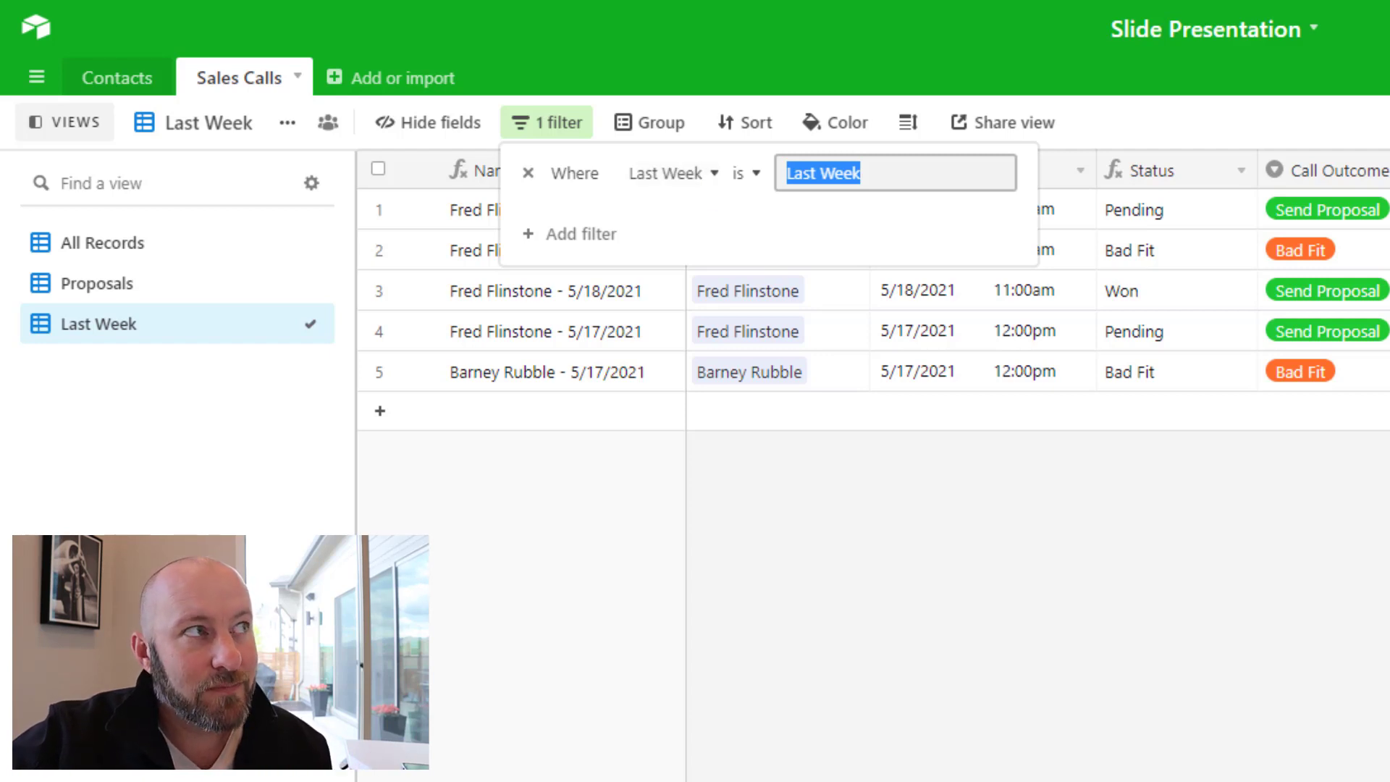
Step: Try adding a Date condition to the Last Week view's filter, check its operators, and remove the condition
{"action": "left_click", "coordinate": [595, 233]}
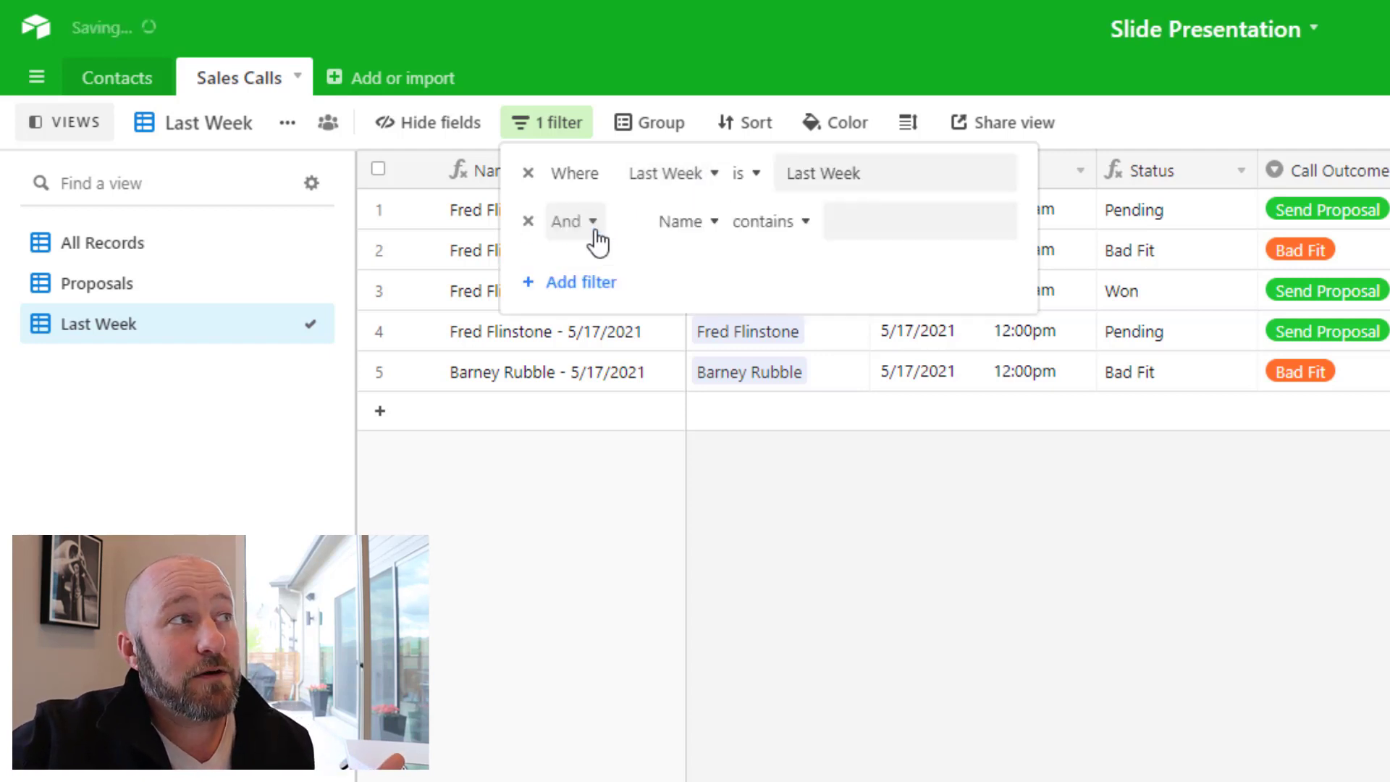
{"action": "left_click", "coordinate": [687, 226]}
{"action": "left_click", "coordinate": [691, 394]}
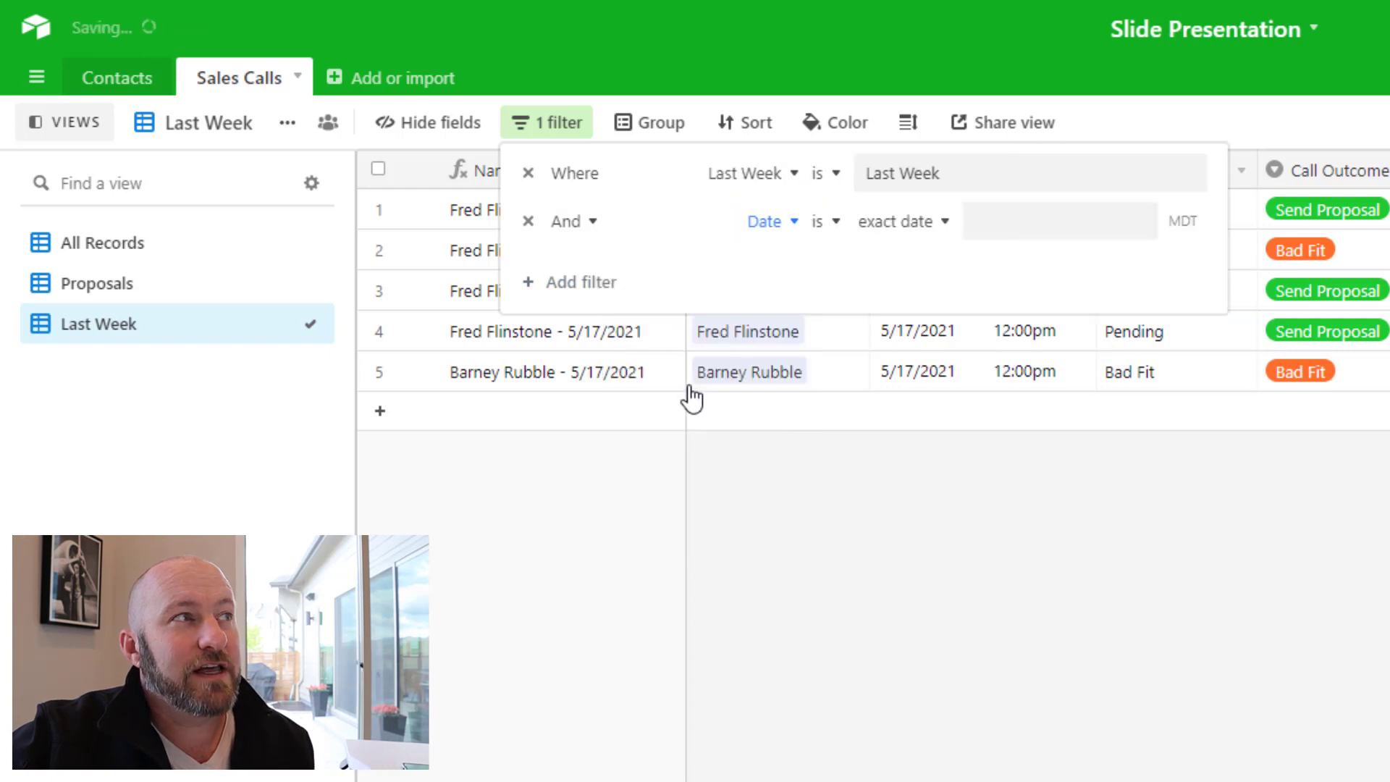
{"action": "left_click", "coordinate": [831, 232]}
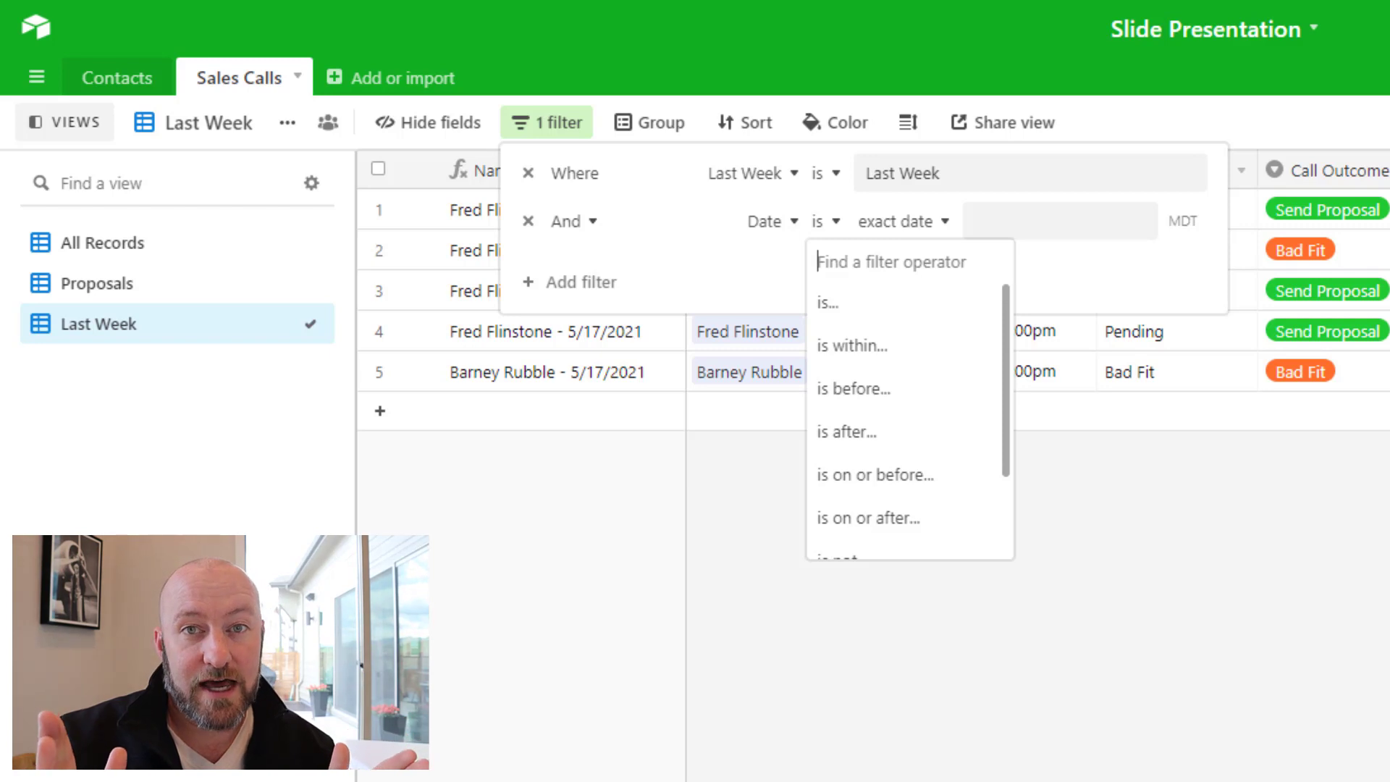
{"action": "left_click", "coordinate": [527, 221]}
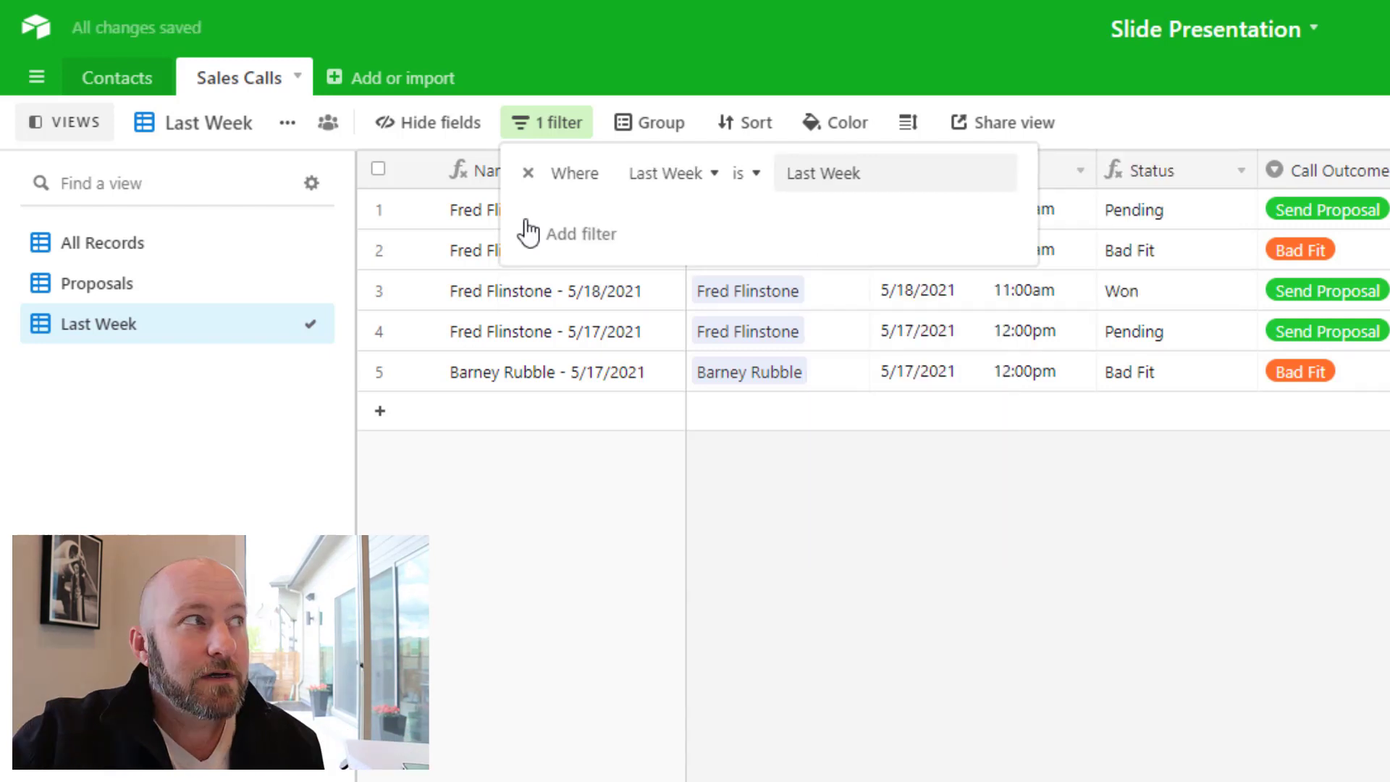
Step: Switch to the Proposals view and inspect its Call Outcome filter condition
{"action": "left_click", "coordinate": [97, 284]}
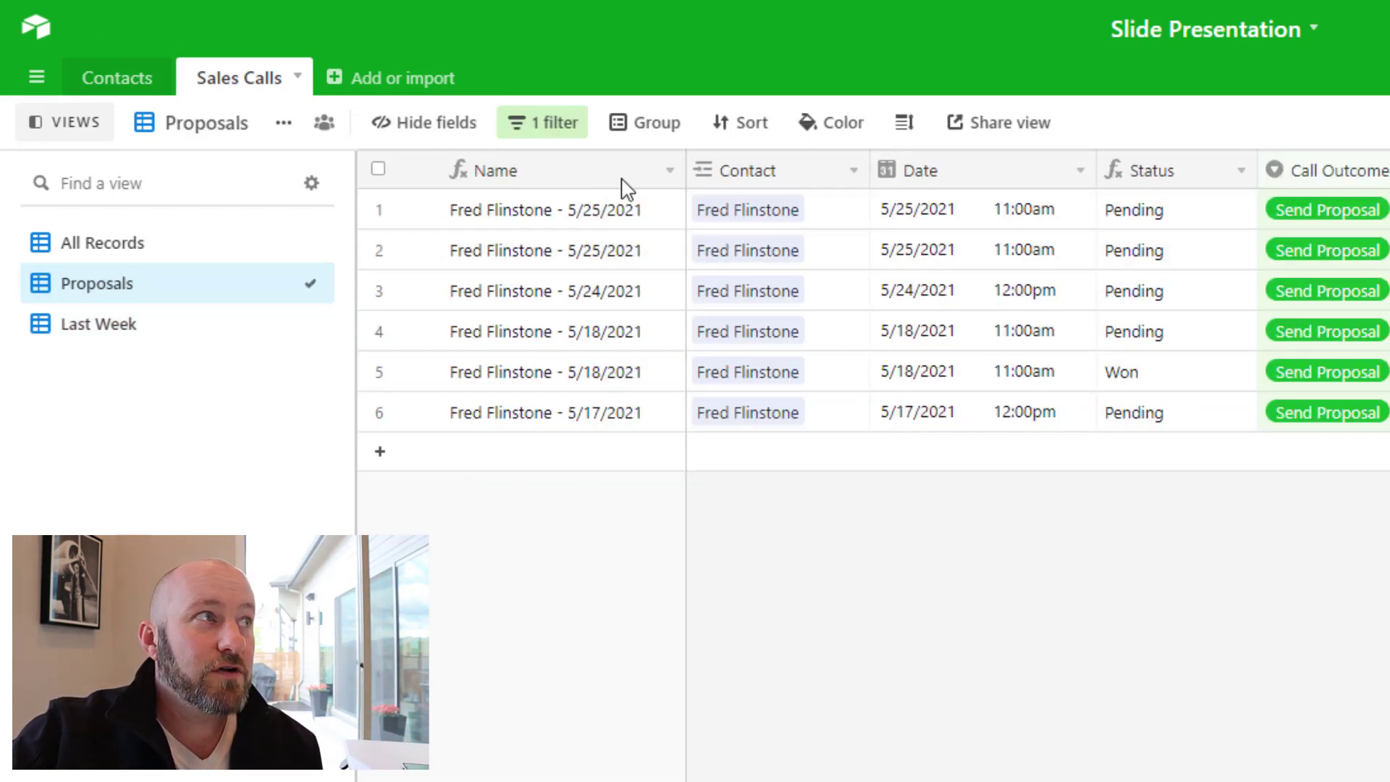
{"action": "left_click", "coordinate": [544, 124]}
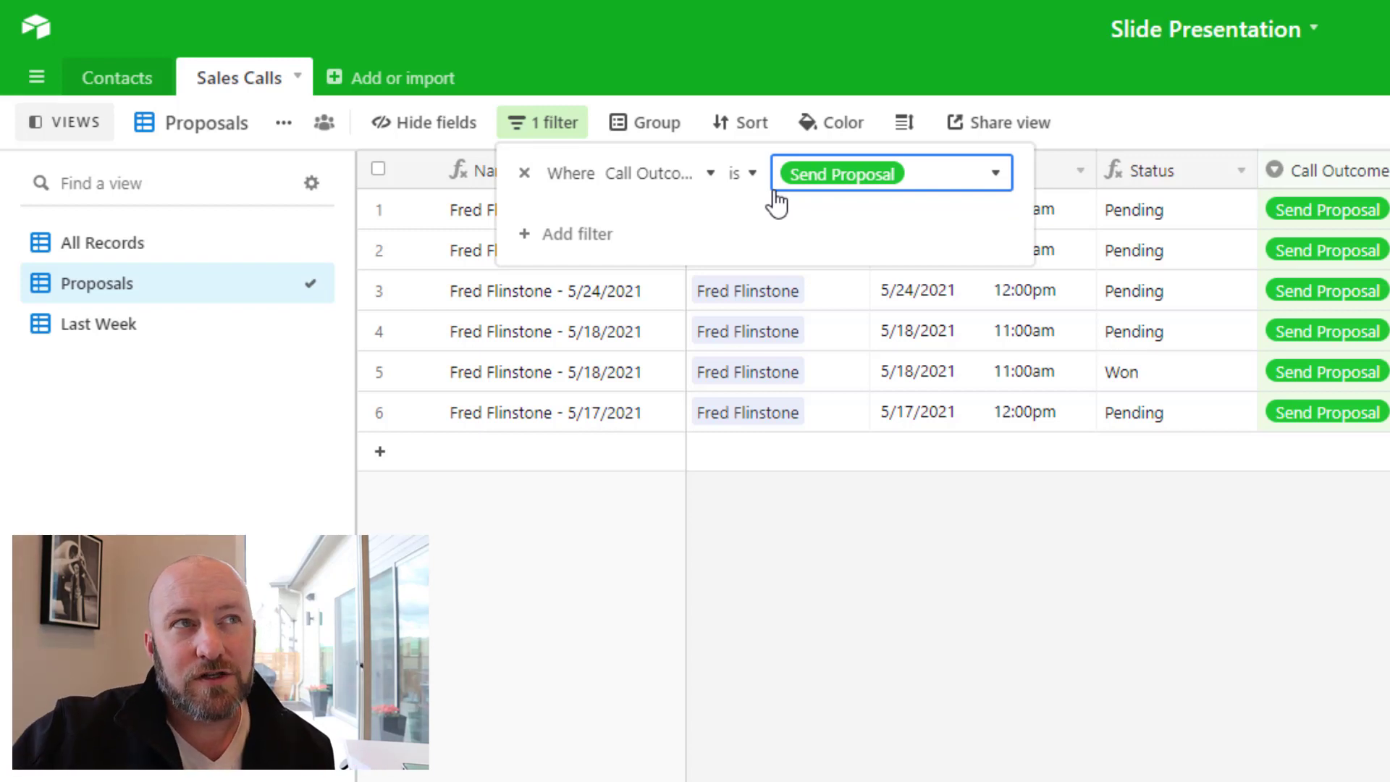
Step: Reopen the apps dashboard, examine the weekly bars of the Calls by Week chart, and open that chart's settings
{"action": "left_click", "coordinate": [1357, 96]}
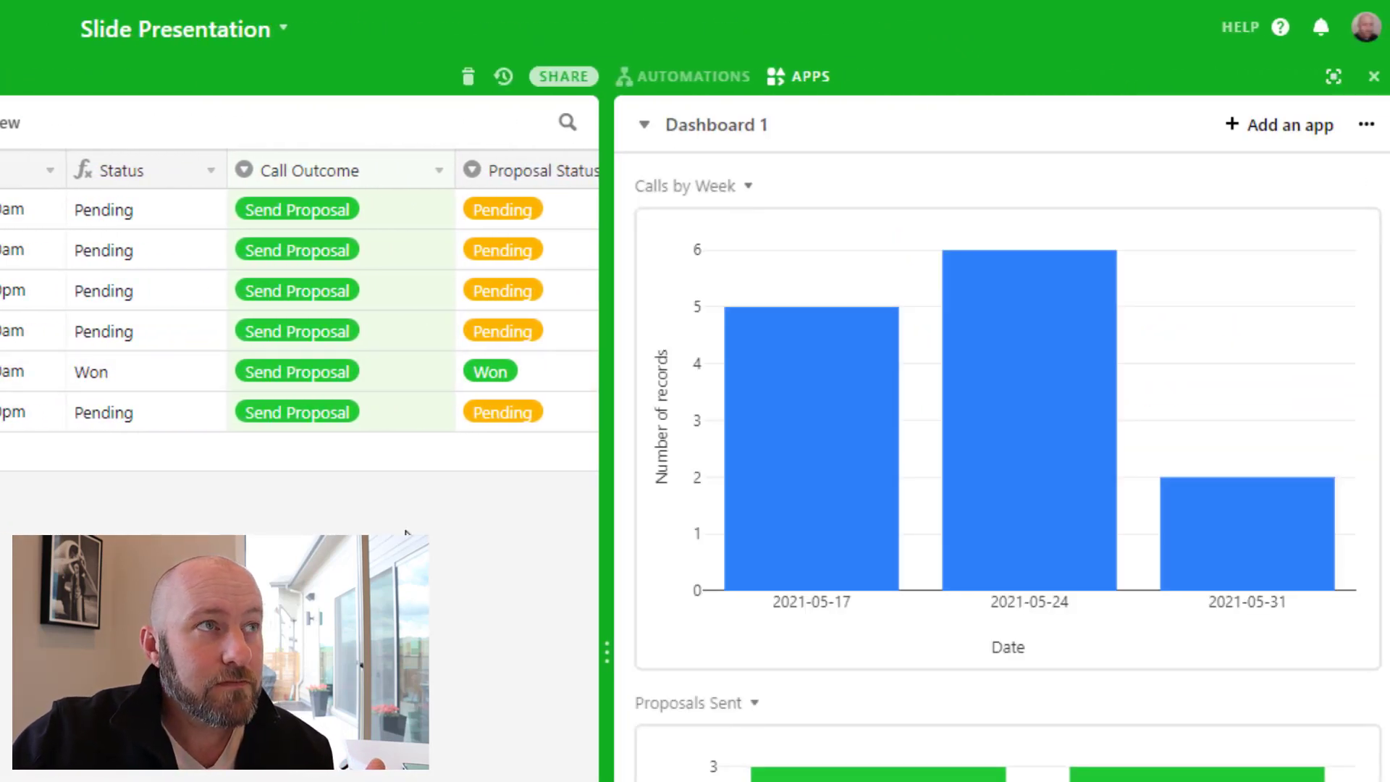
{"action": "mouse_move", "coordinate": [791, 413]}
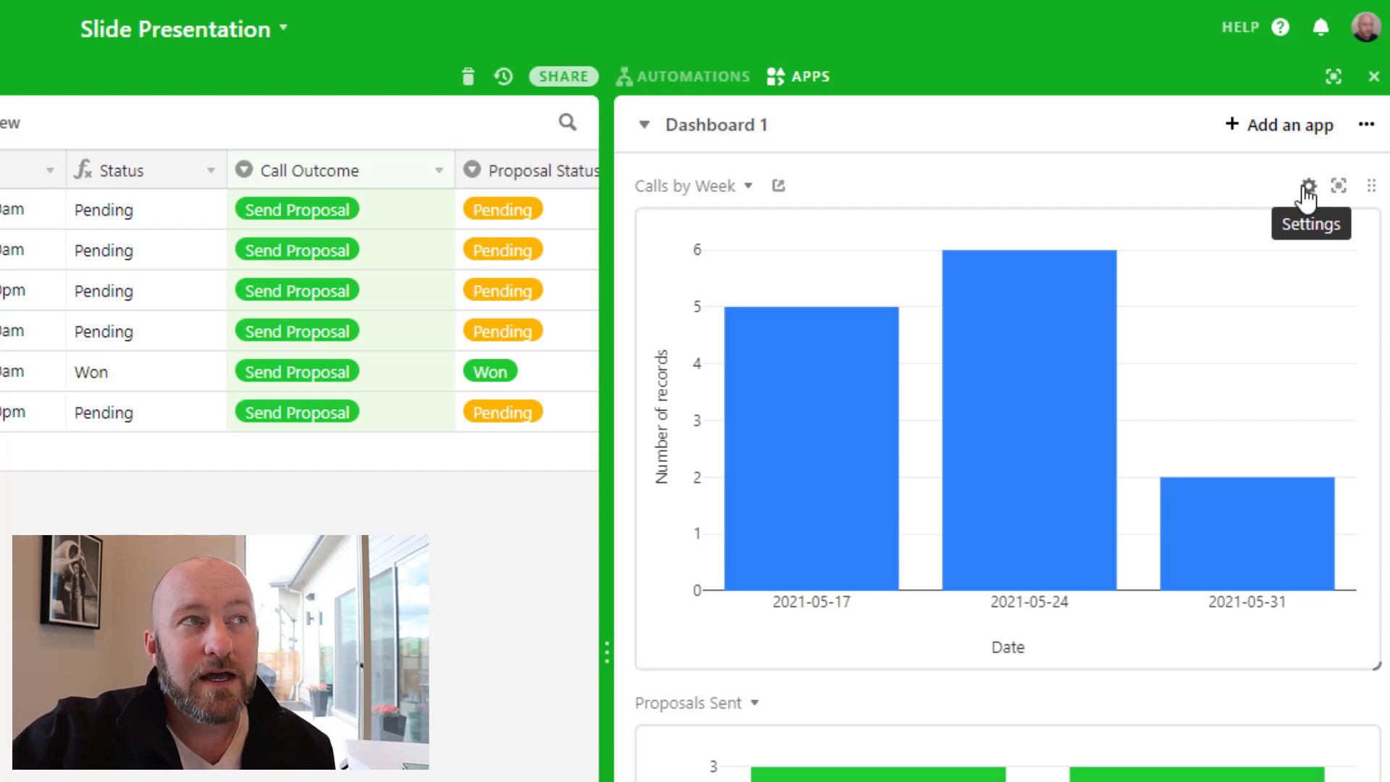
{"action": "mouse_move", "coordinate": [749, 404]}
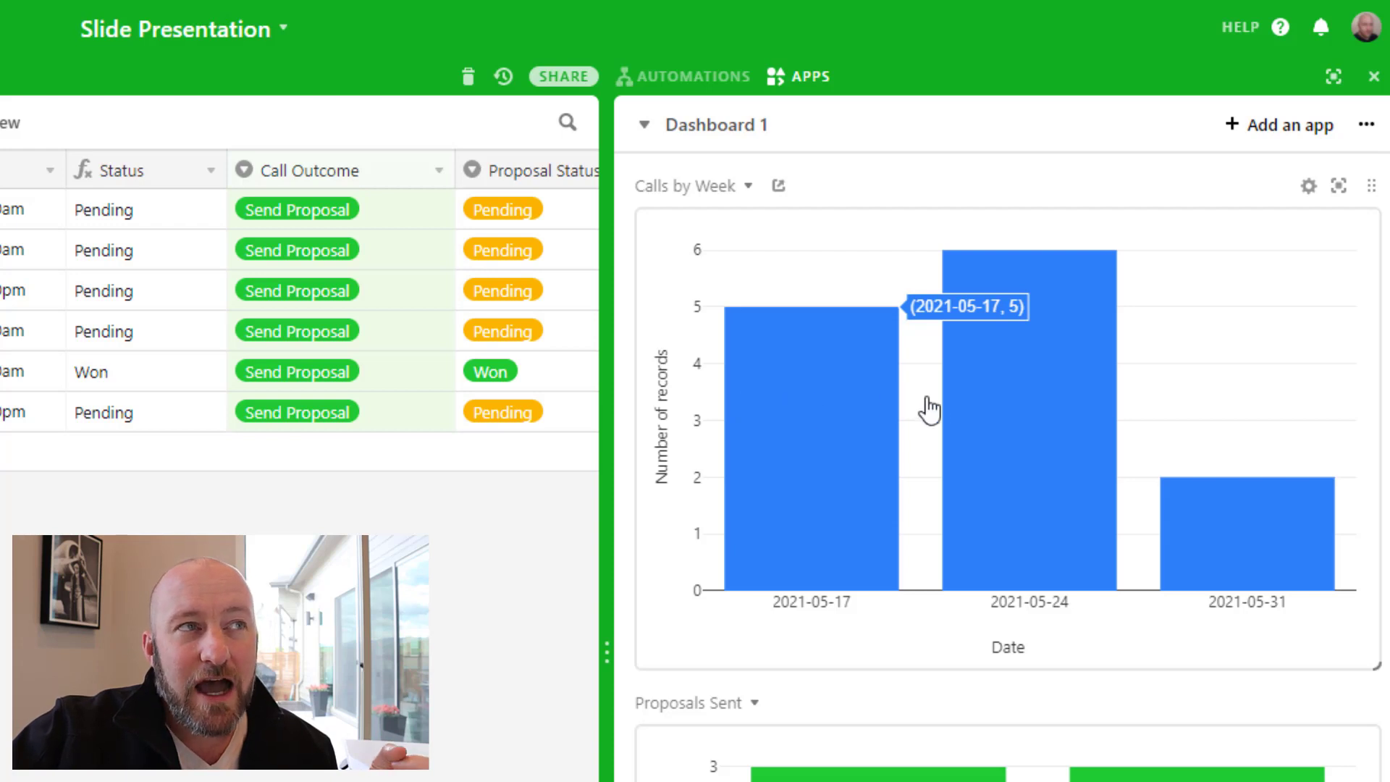
{"action": "mouse_move", "coordinate": [973, 416]}
{"action": "mouse_move", "coordinate": [1203, 570]}
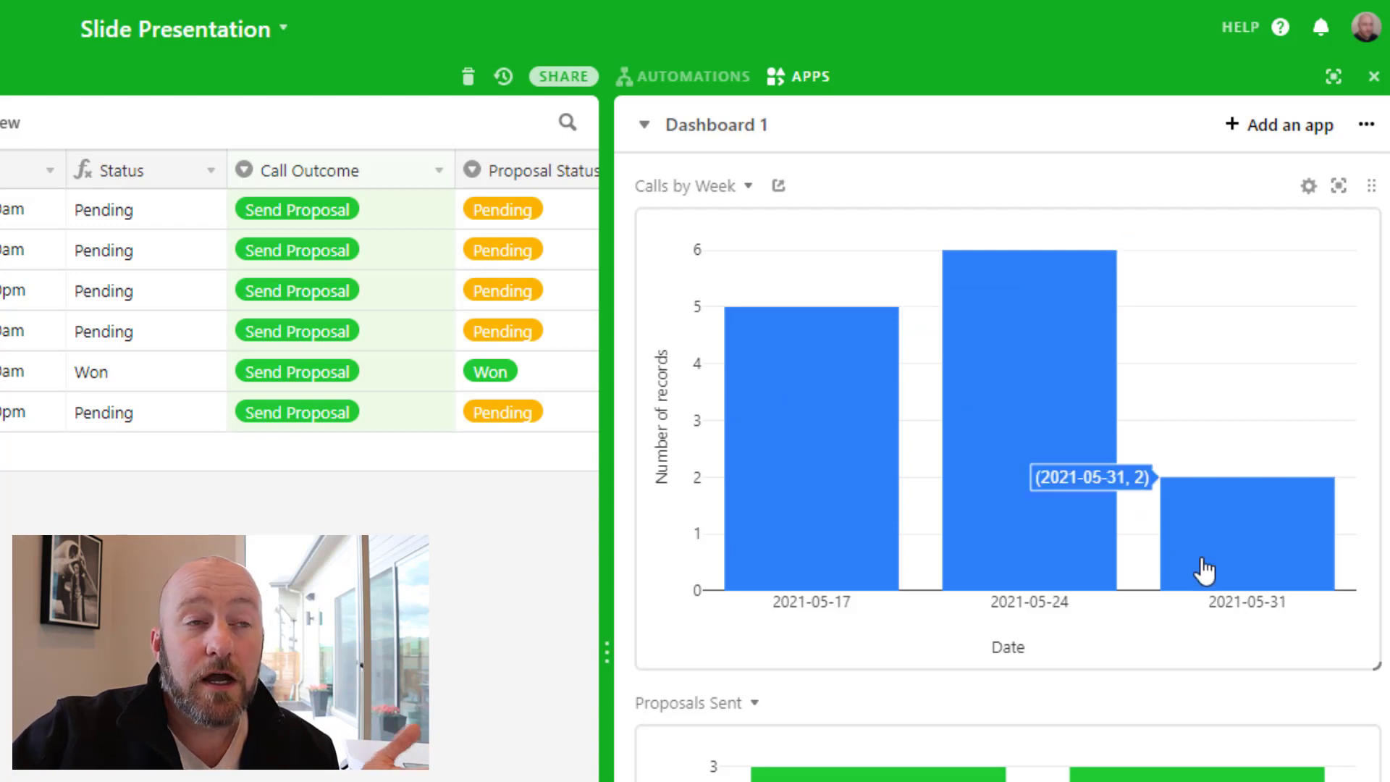
{"action": "left_click", "coordinate": [1307, 187]}
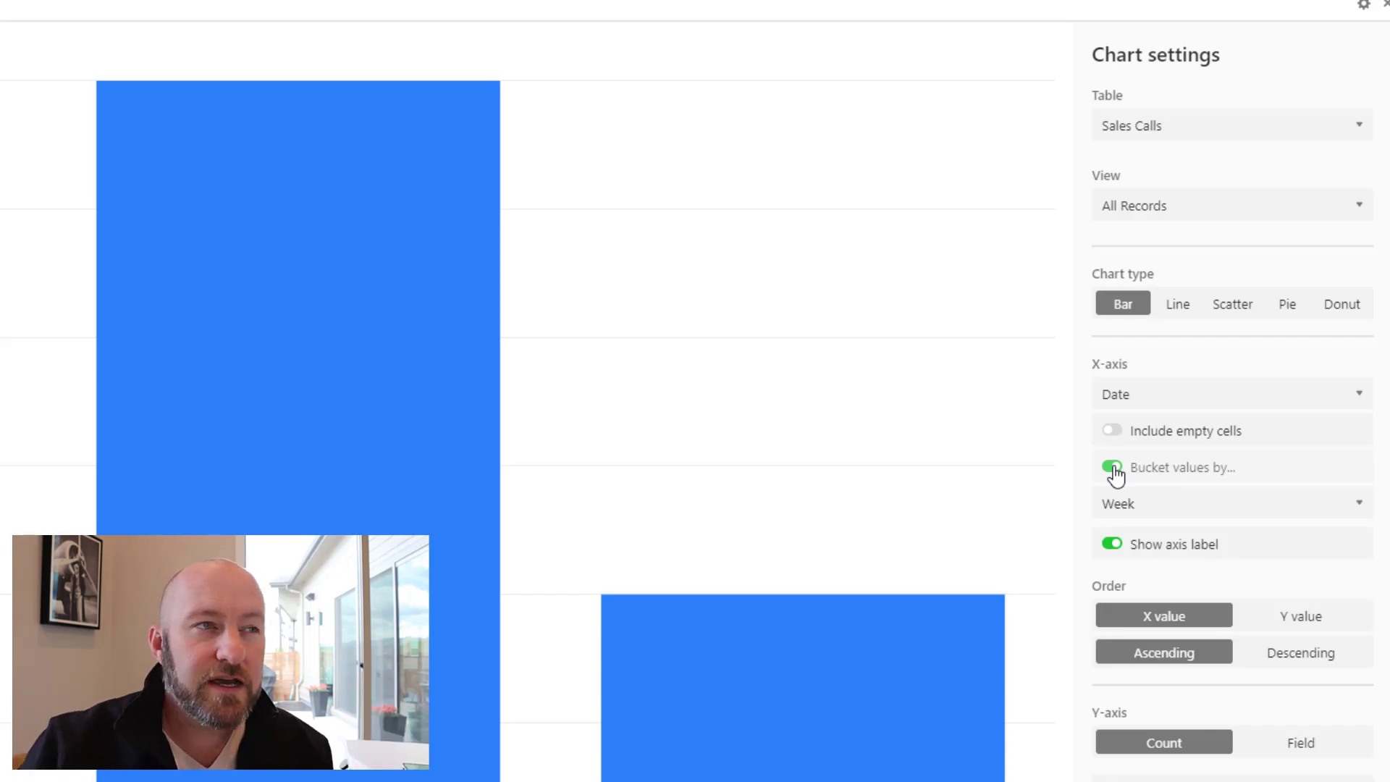
Step: Review the X-axis and Y-axis settings of the Calls by Week chart, close them, and compare the chart's three weekly bars
{"action": "scroll", "coordinate": [1176, 680], "scroll_direction": "down", "scroll_amount": 1}
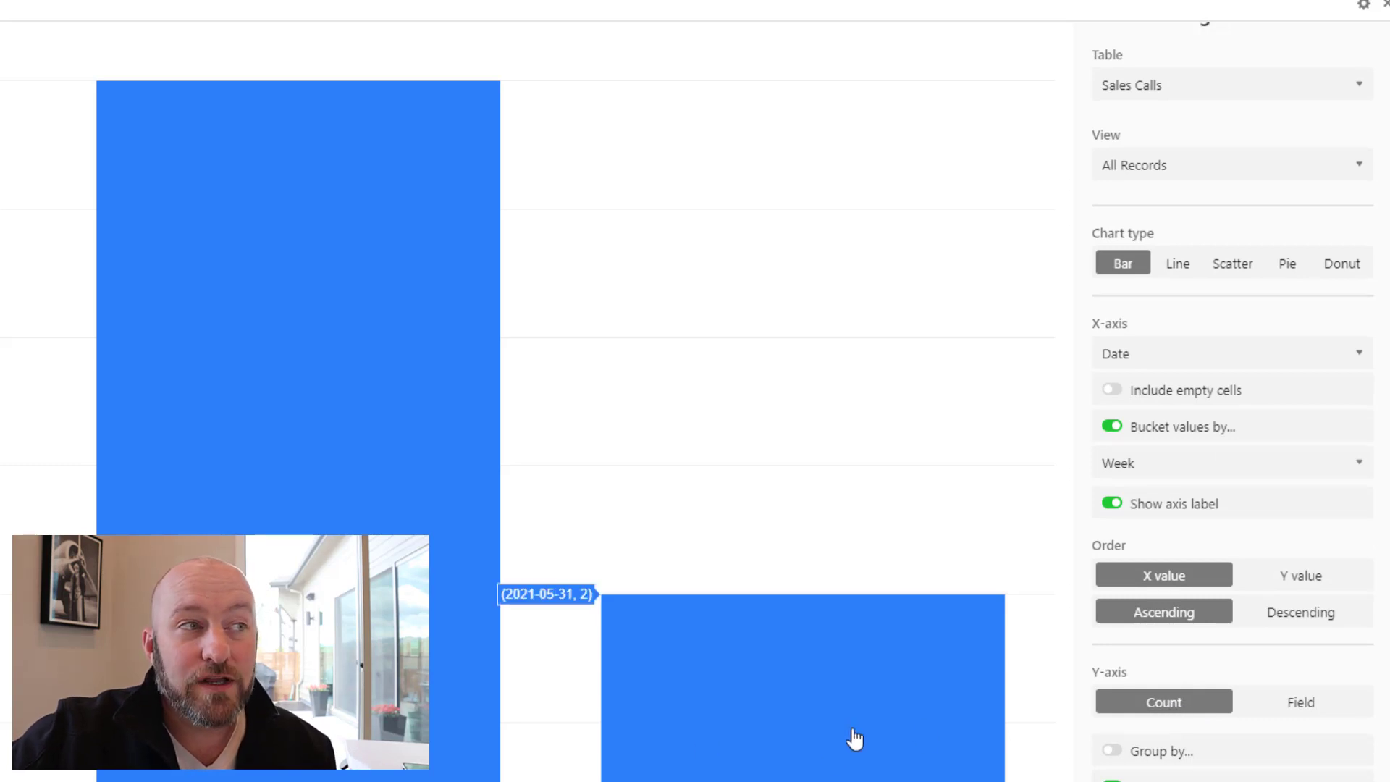
{"action": "left_click", "coordinate": [1384, 11]}
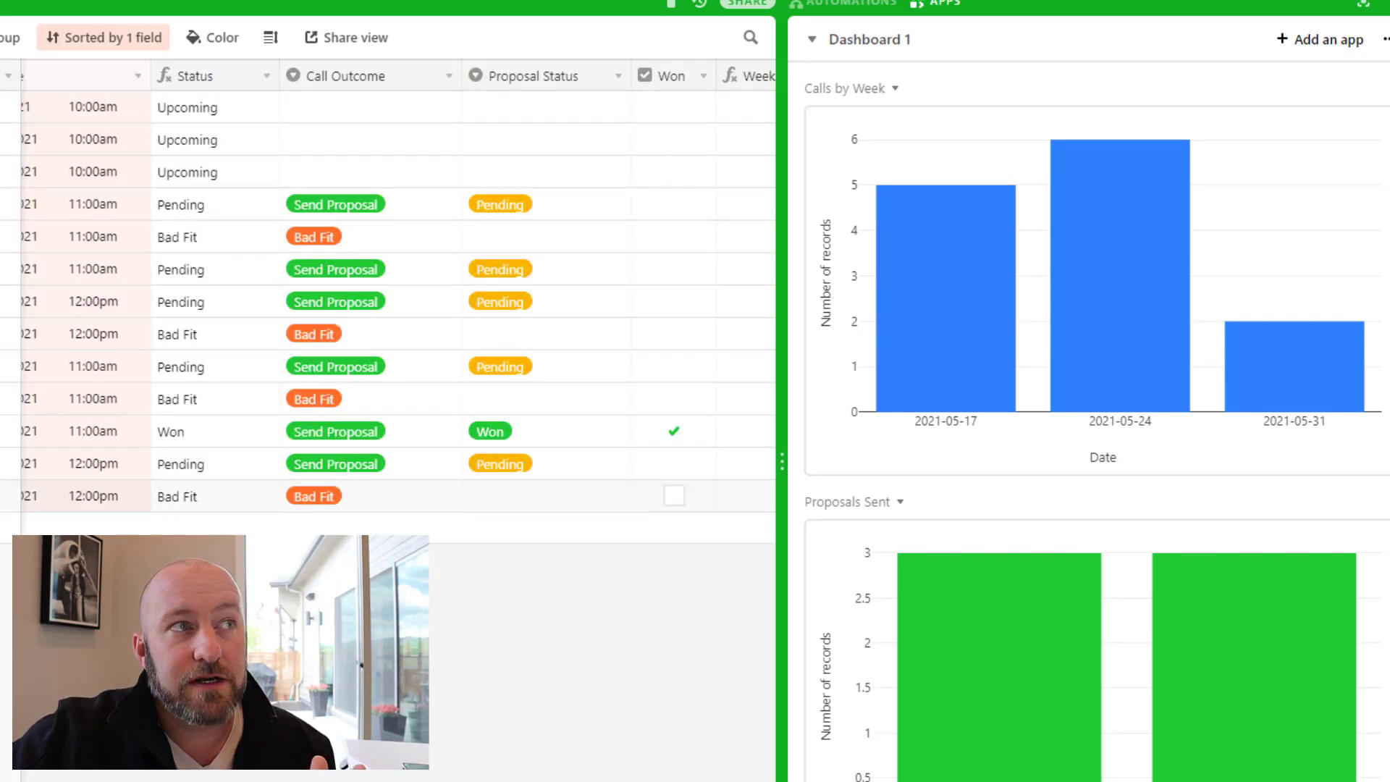
{"action": "mouse_move", "coordinate": [916, 321]}
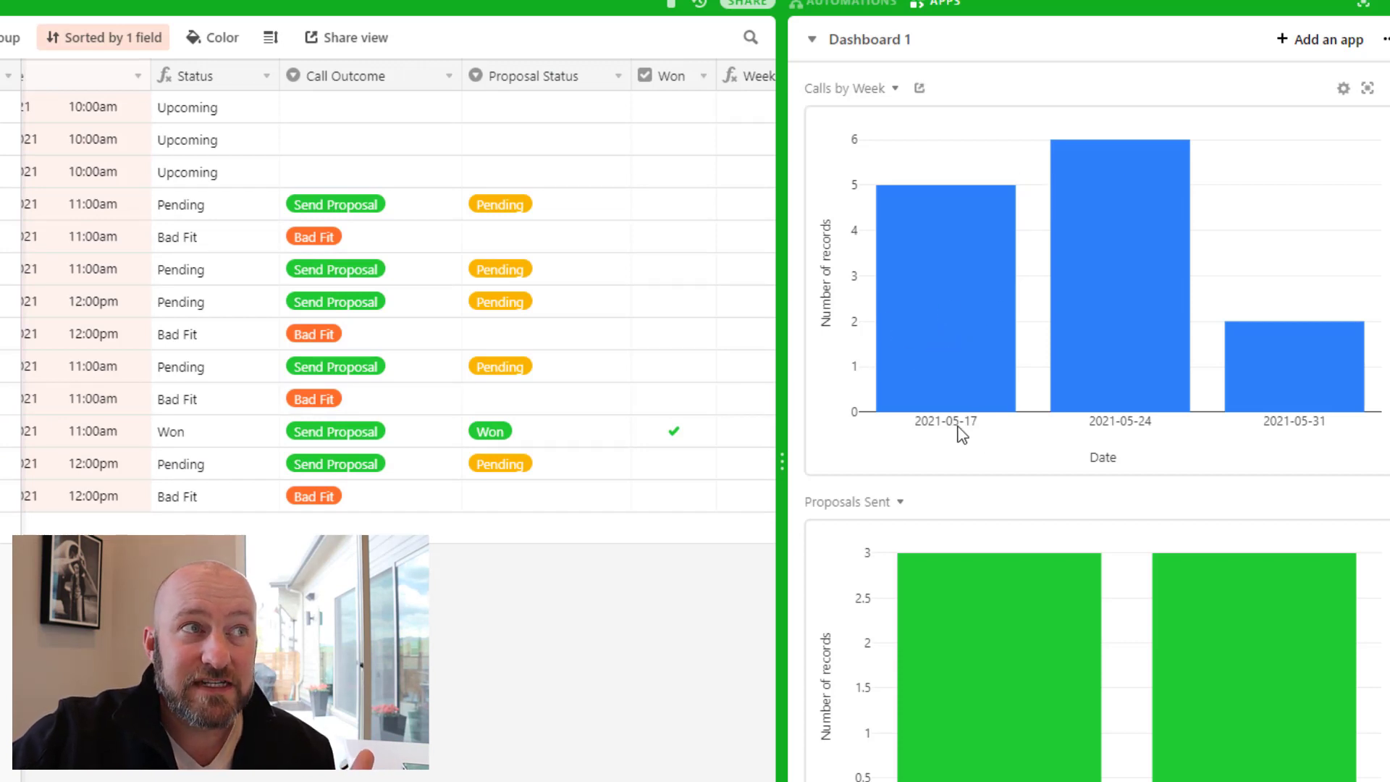
{"action": "mouse_move", "coordinate": [1099, 335]}
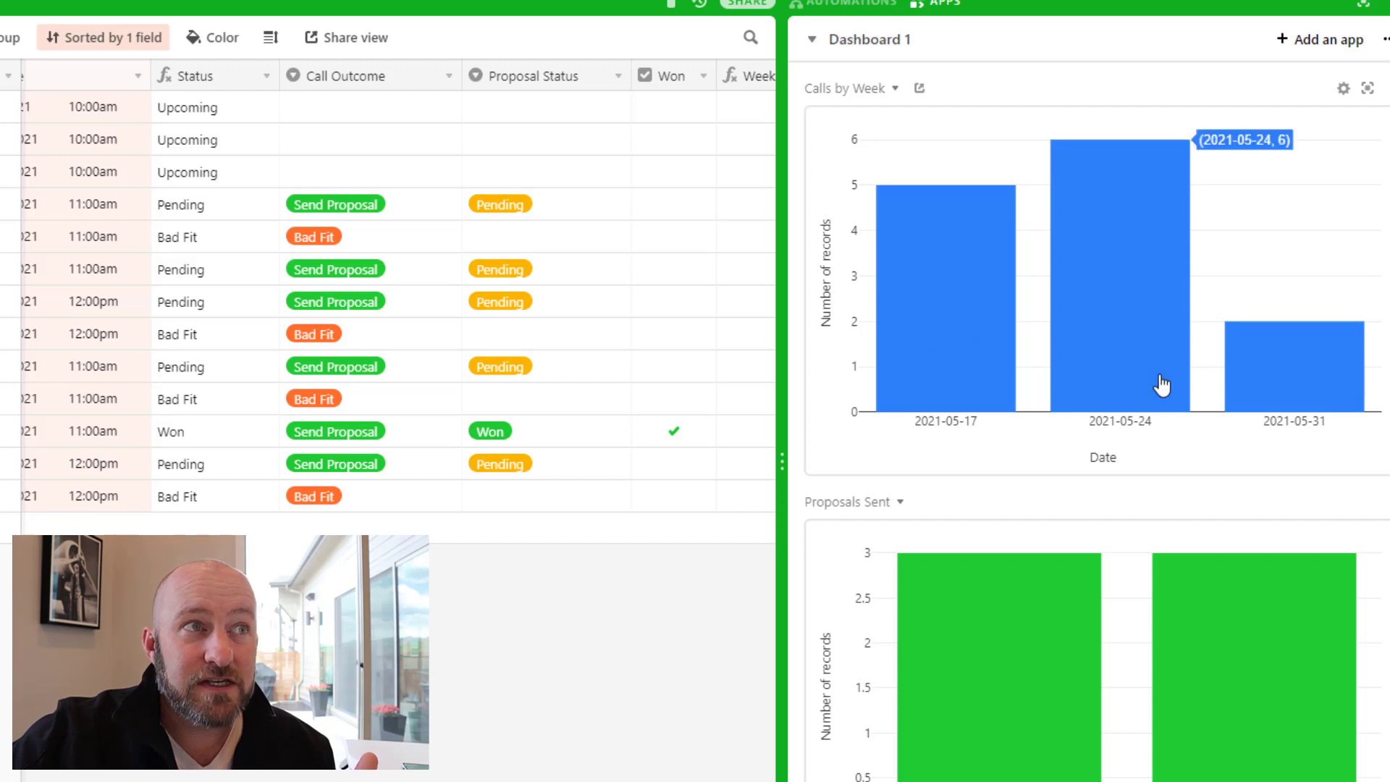
{"action": "mouse_move", "coordinate": [1309, 391]}
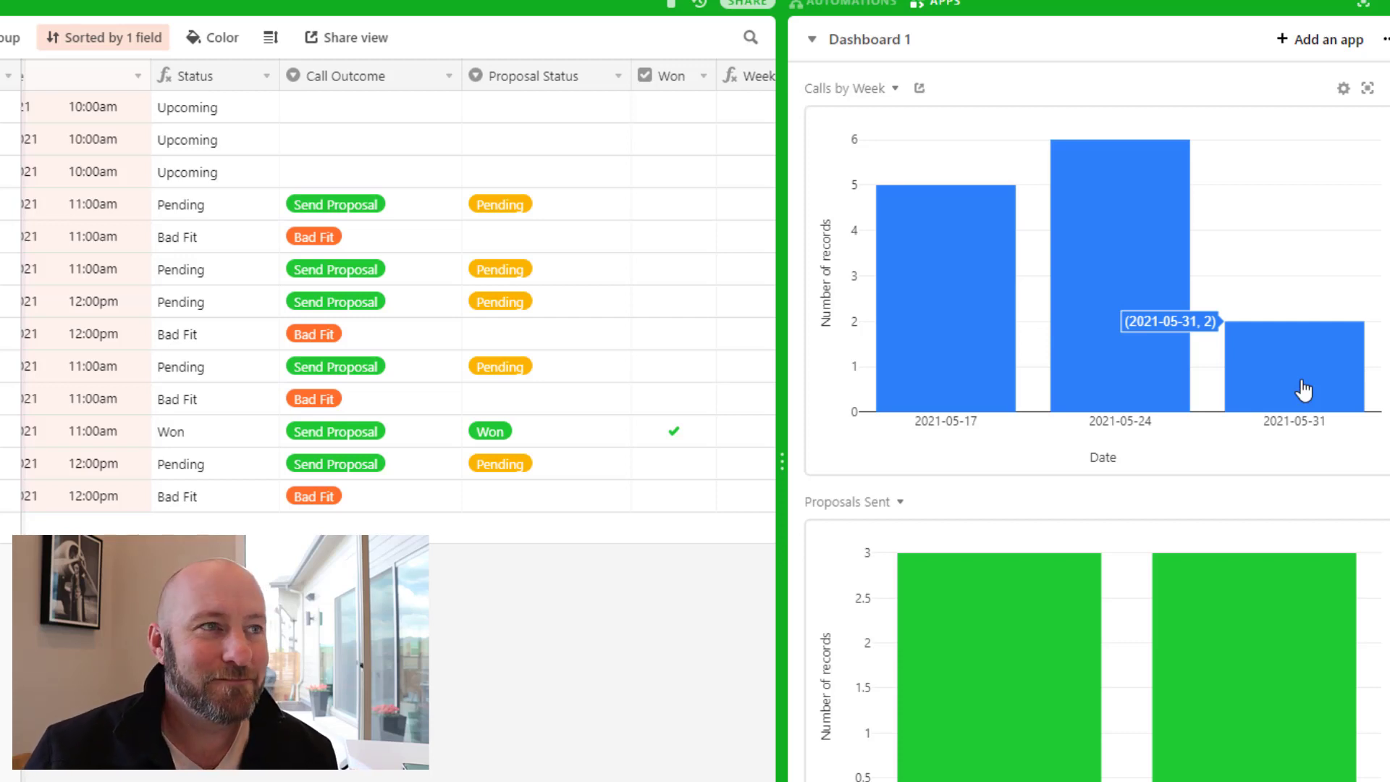
Step: Inspect the Proposals Sent chart's settings, including its view, Date axis and weekly bucketing, and close them
{"action": "scroll", "coordinate": [1303, 390], "scroll_direction": "down", "scroll_amount": 3}
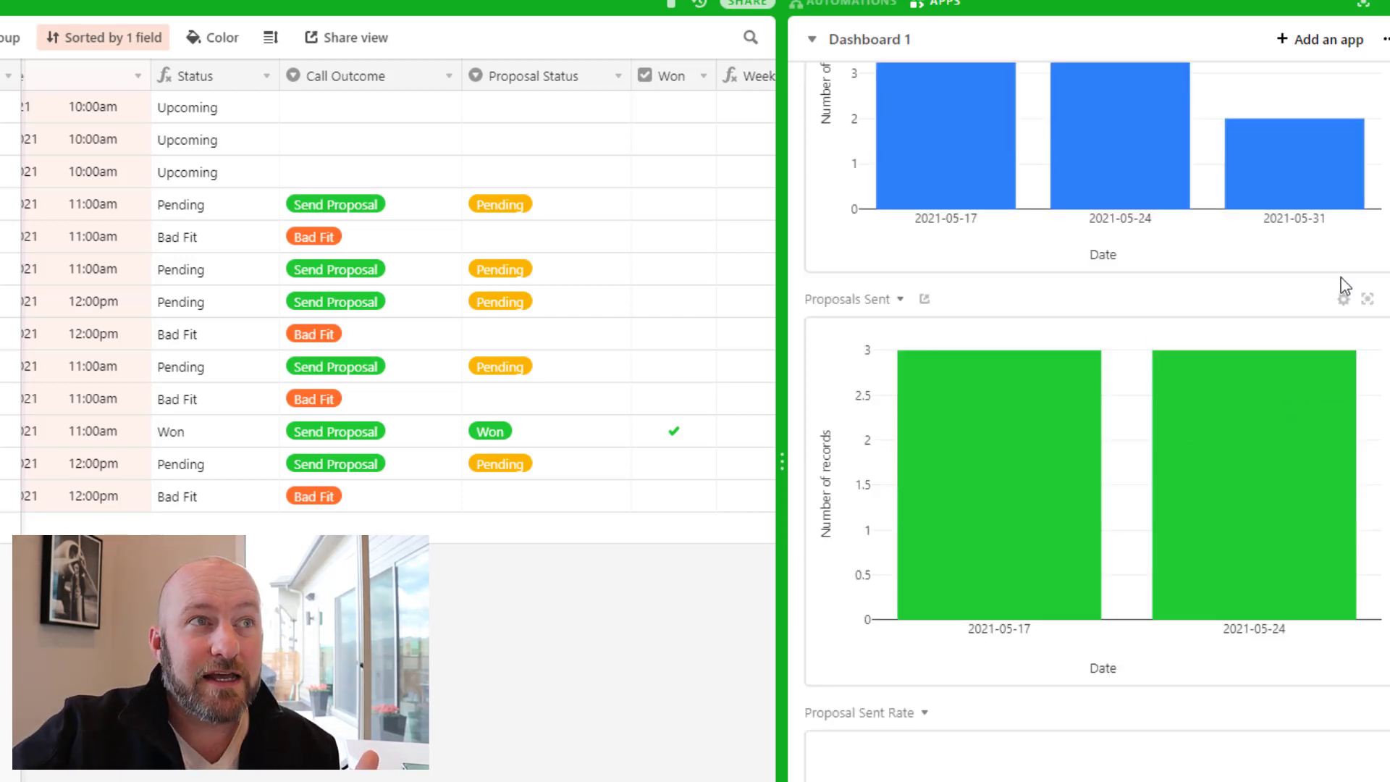
{"action": "left_click", "coordinate": [1342, 299]}
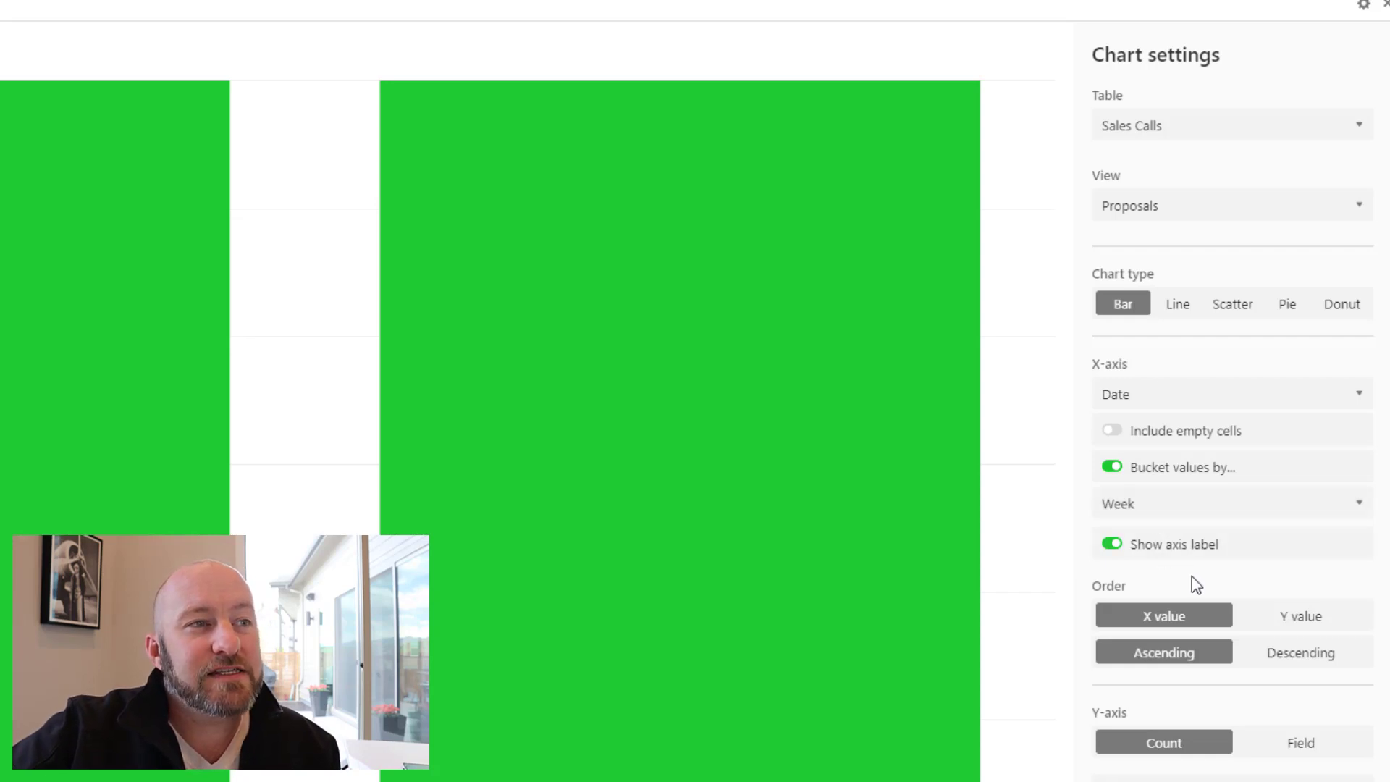
{"action": "scroll", "coordinate": [1191, 579], "scroll_direction": "down", "scroll_amount": 1}
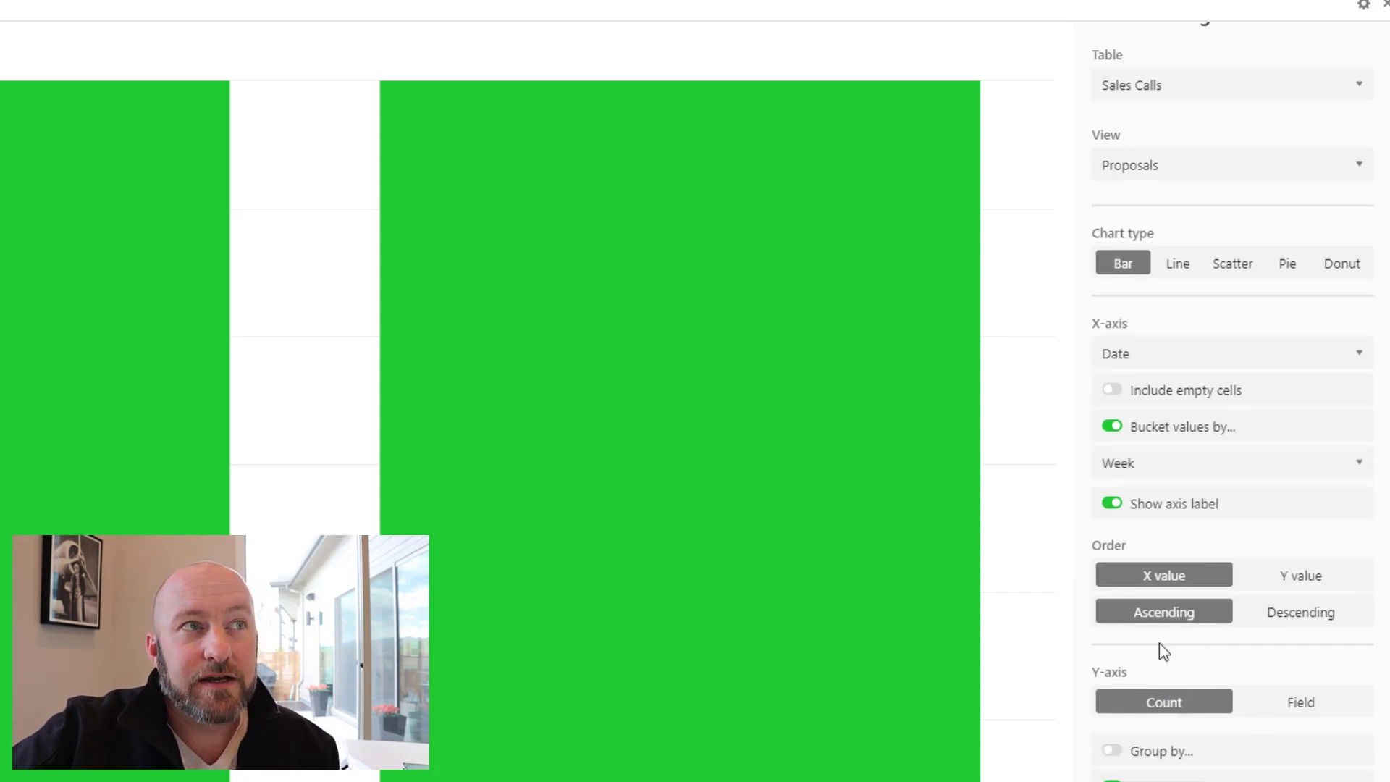
{"action": "scroll", "coordinate": [1178, 702], "scroll_direction": "up", "scroll_amount": 1}
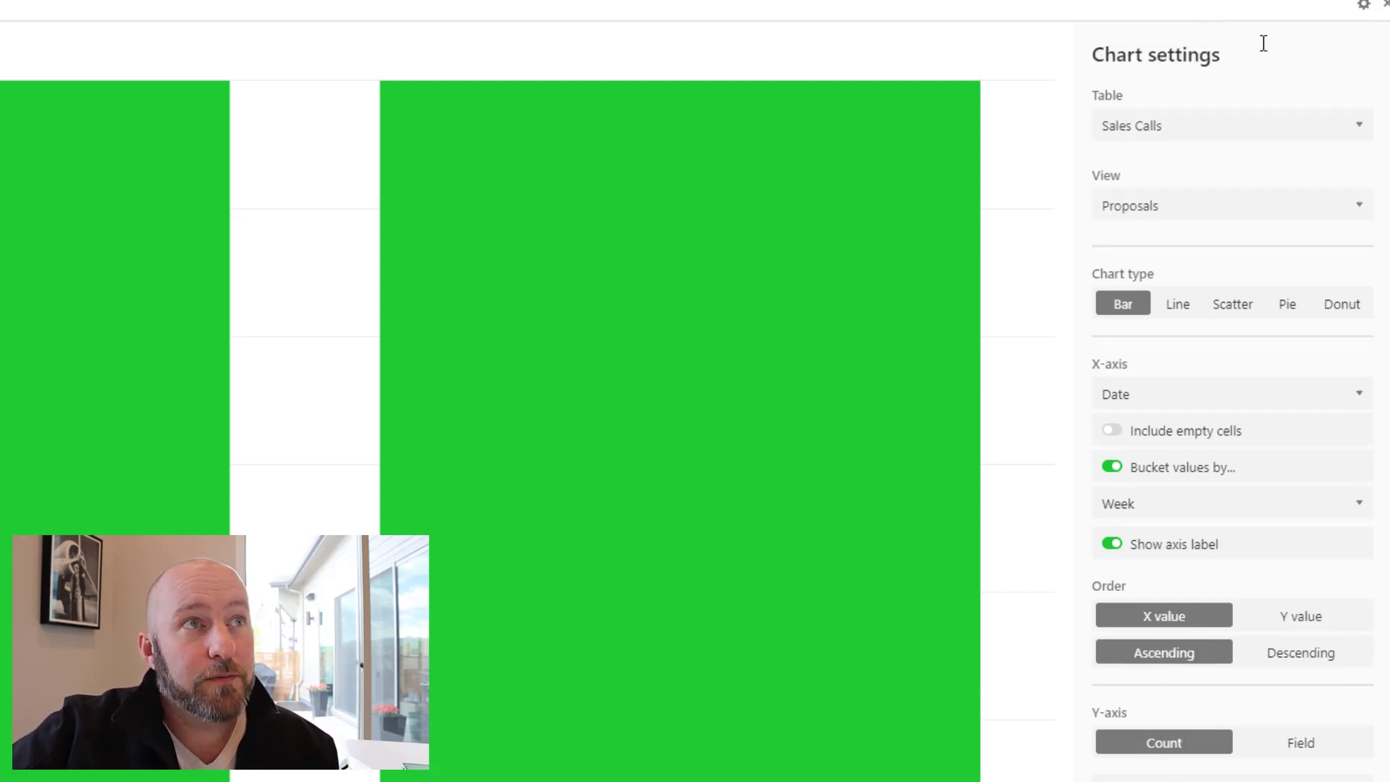
{"action": "left_click", "coordinate": [1383, 6]}
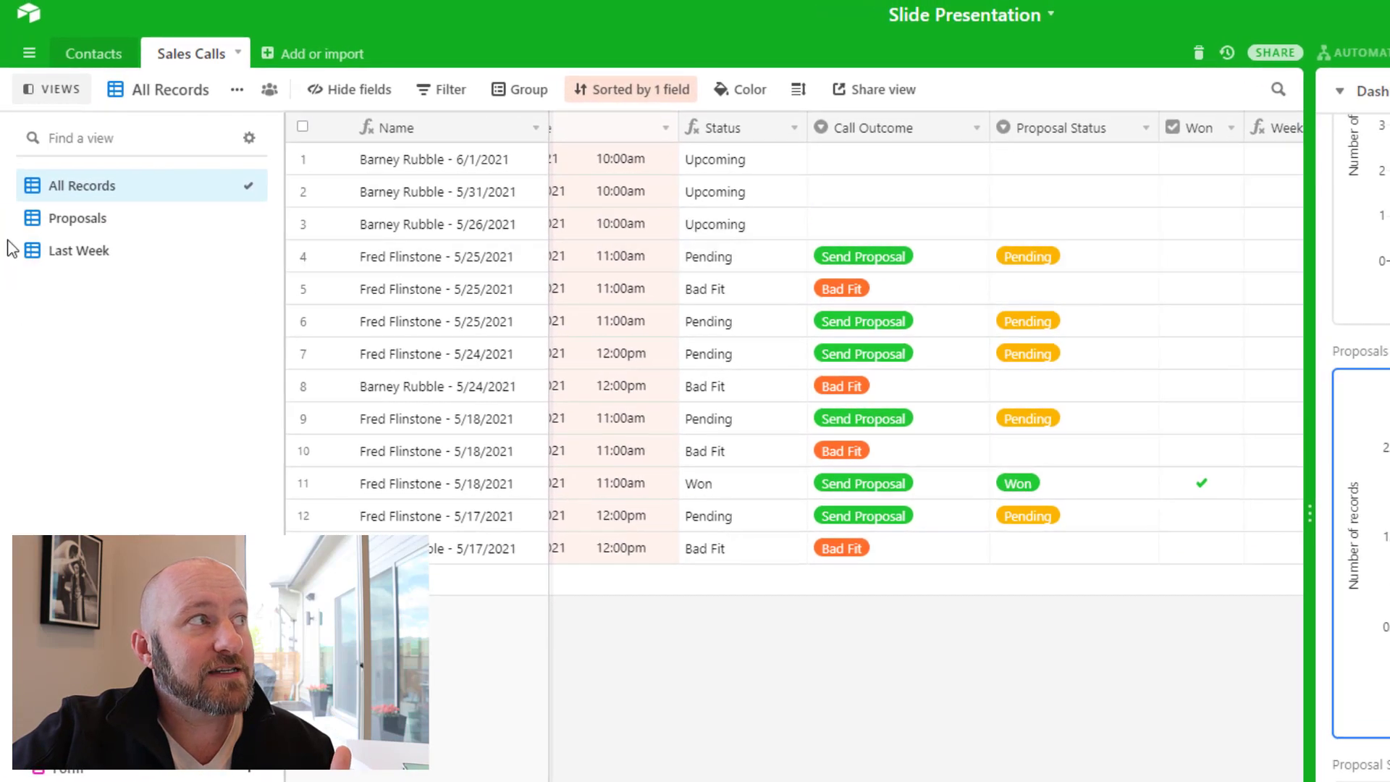
Step: Switch to the Proposals view and compare its records' statuses with the weekly bars of the Proposals Sent chart
{"action": "left_click", "coordinate": [28, 205]}
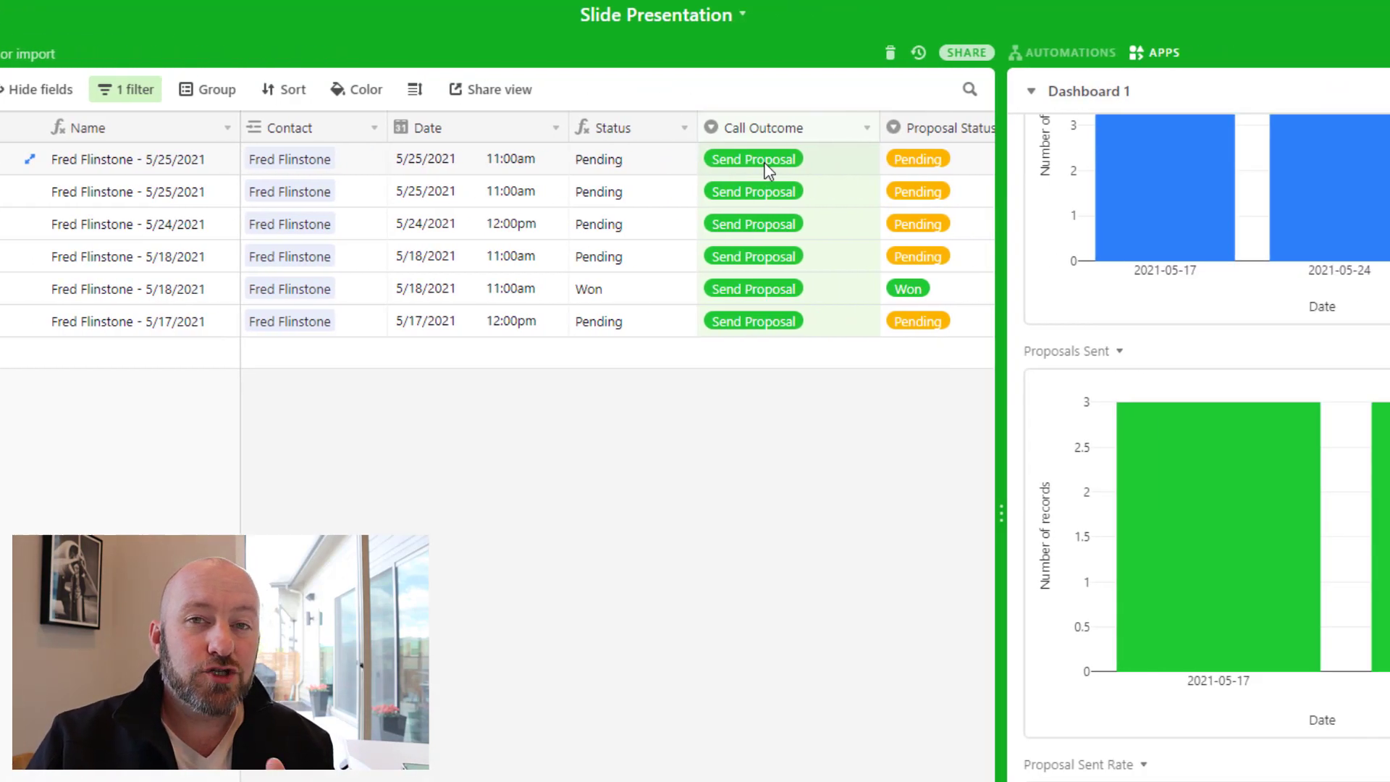
{"action": "scroll", "coordinate": [1157, 576], "scroll_direction": "up", "scroll_amount": 3}
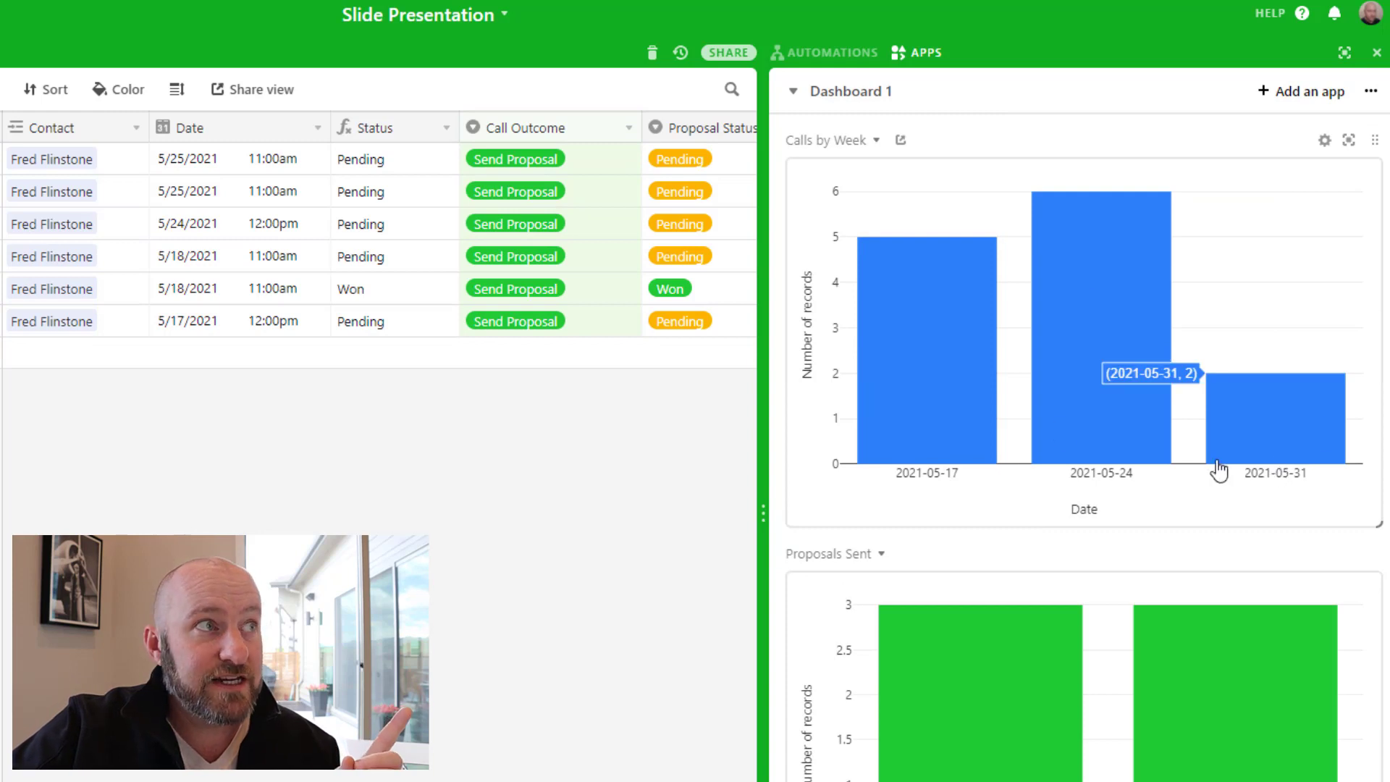
{"action": "left_click_drag", "start_coordinate": [367, 161], "coordinate": [367, 326]}
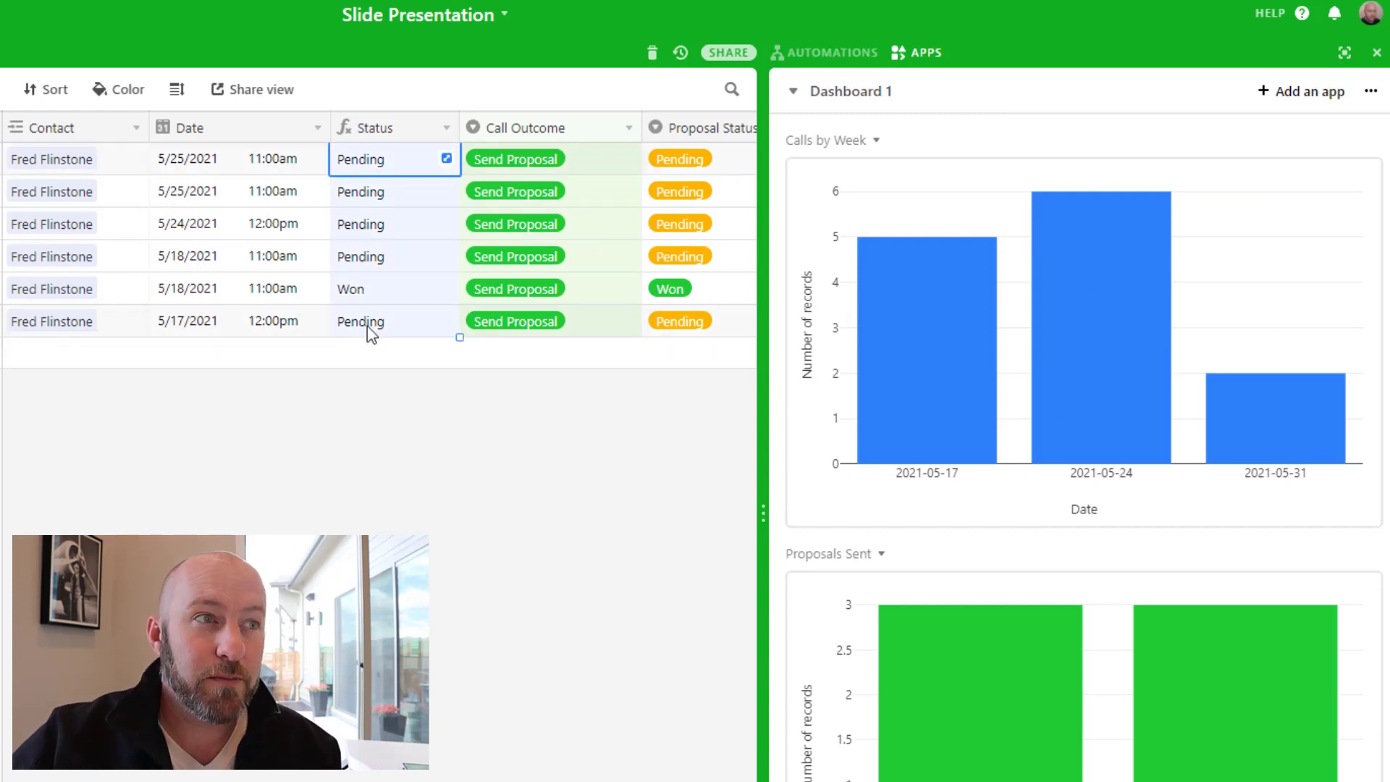
{"action": "mouse_move", "coordinate": [1006, 763]}
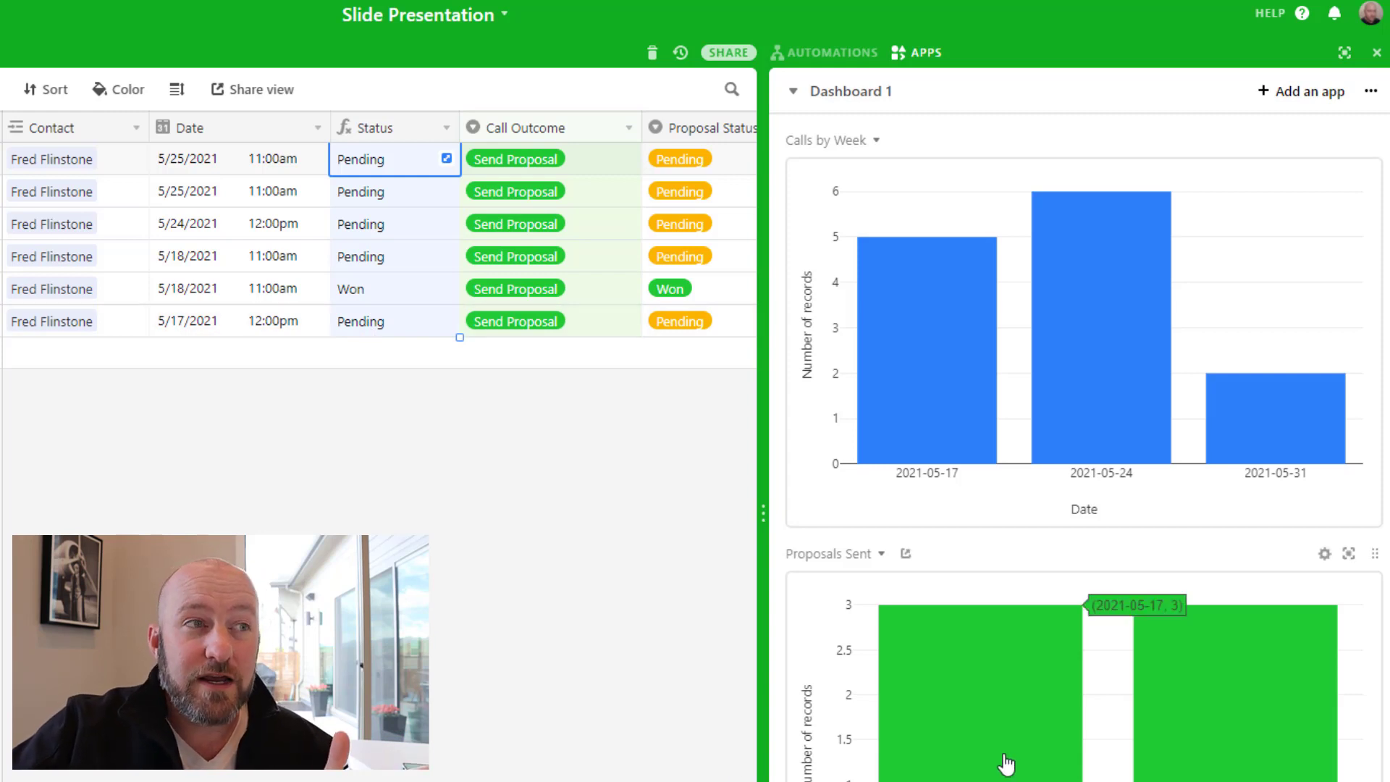
{"action": "mouse_move", "coordinate": [1225, 763]}
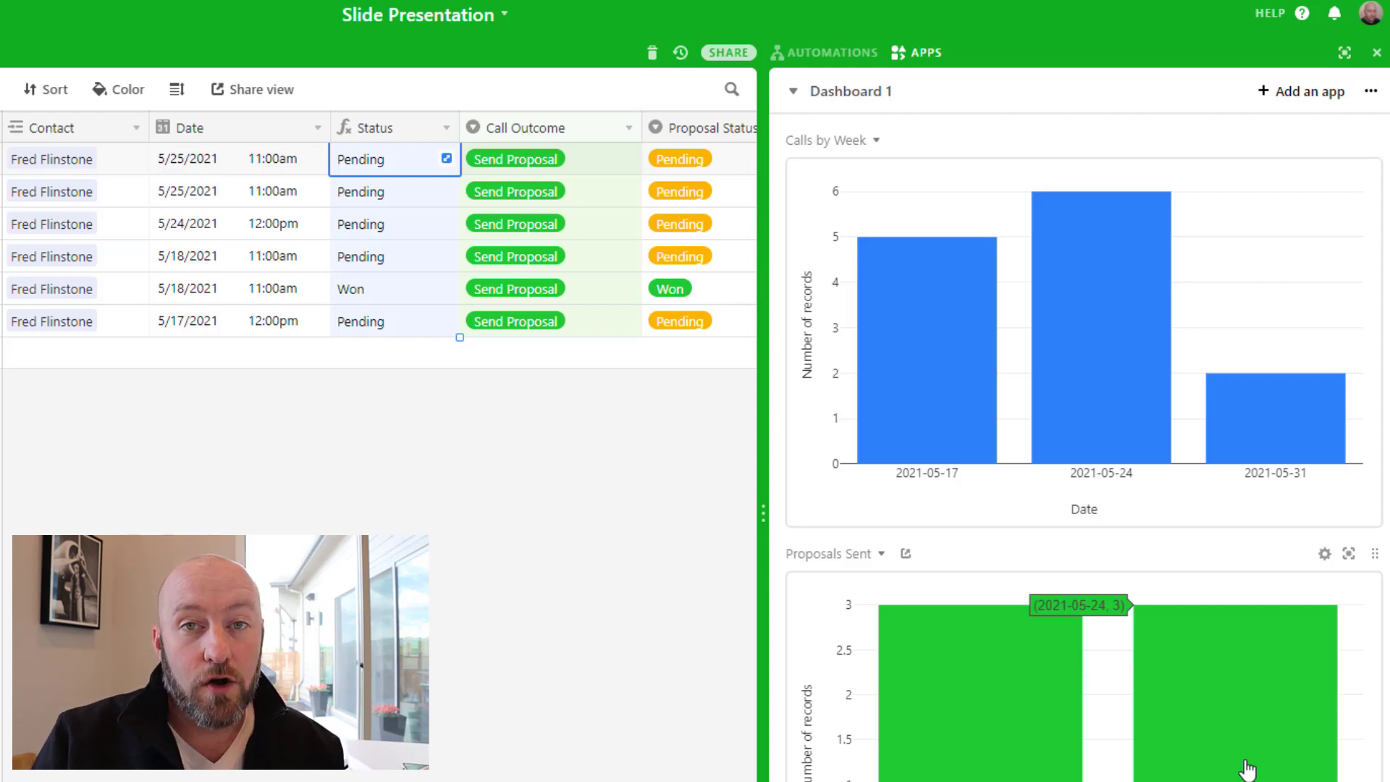
Step: Inspect the Proposal Sent Rate summary's view, field and summary type settings, and close them
{"action": "scroll", "coordinate": [1199, 719], "scroll_direction": "down", "scroll_amount": 8}
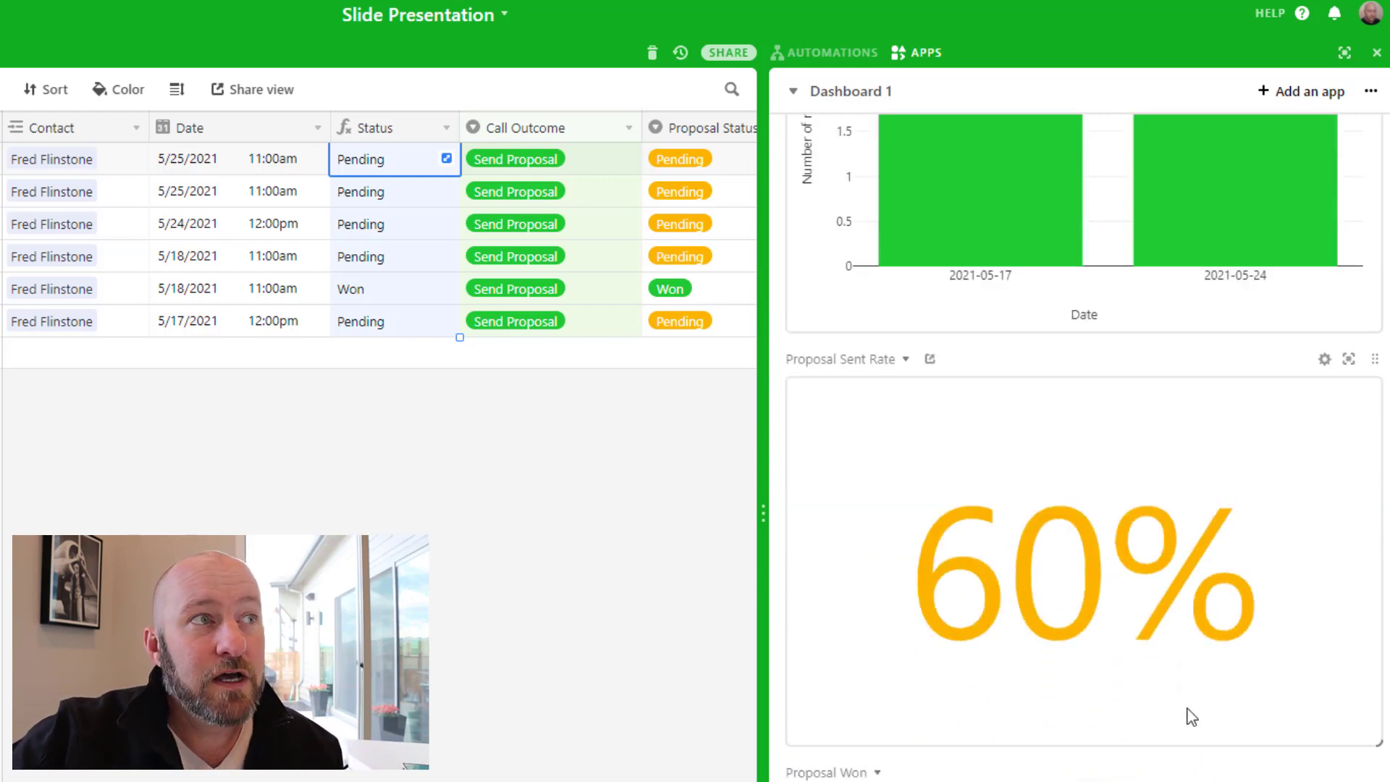
{"action": "left_click", "coordinate": [1323, 359]}
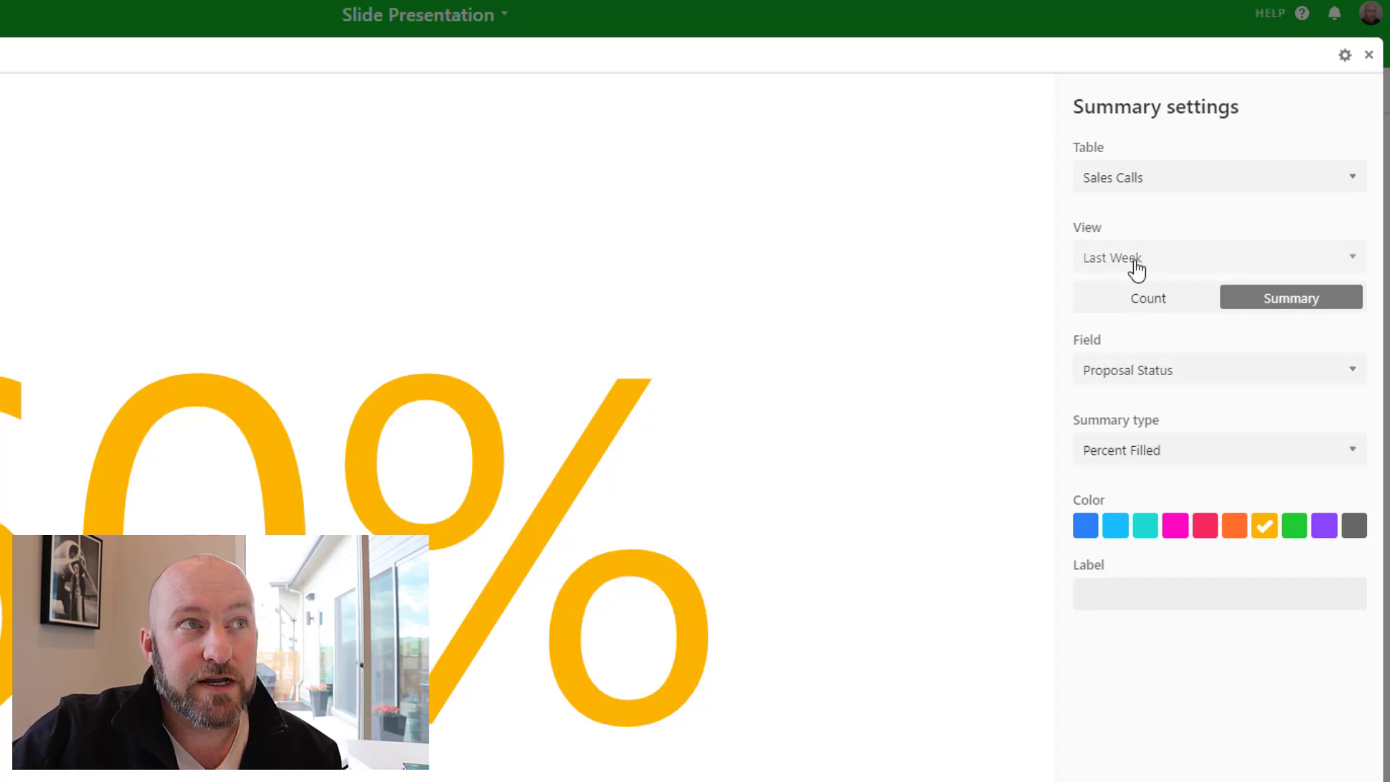
{"action": "left_click", "coordinate": [1369, 57]}
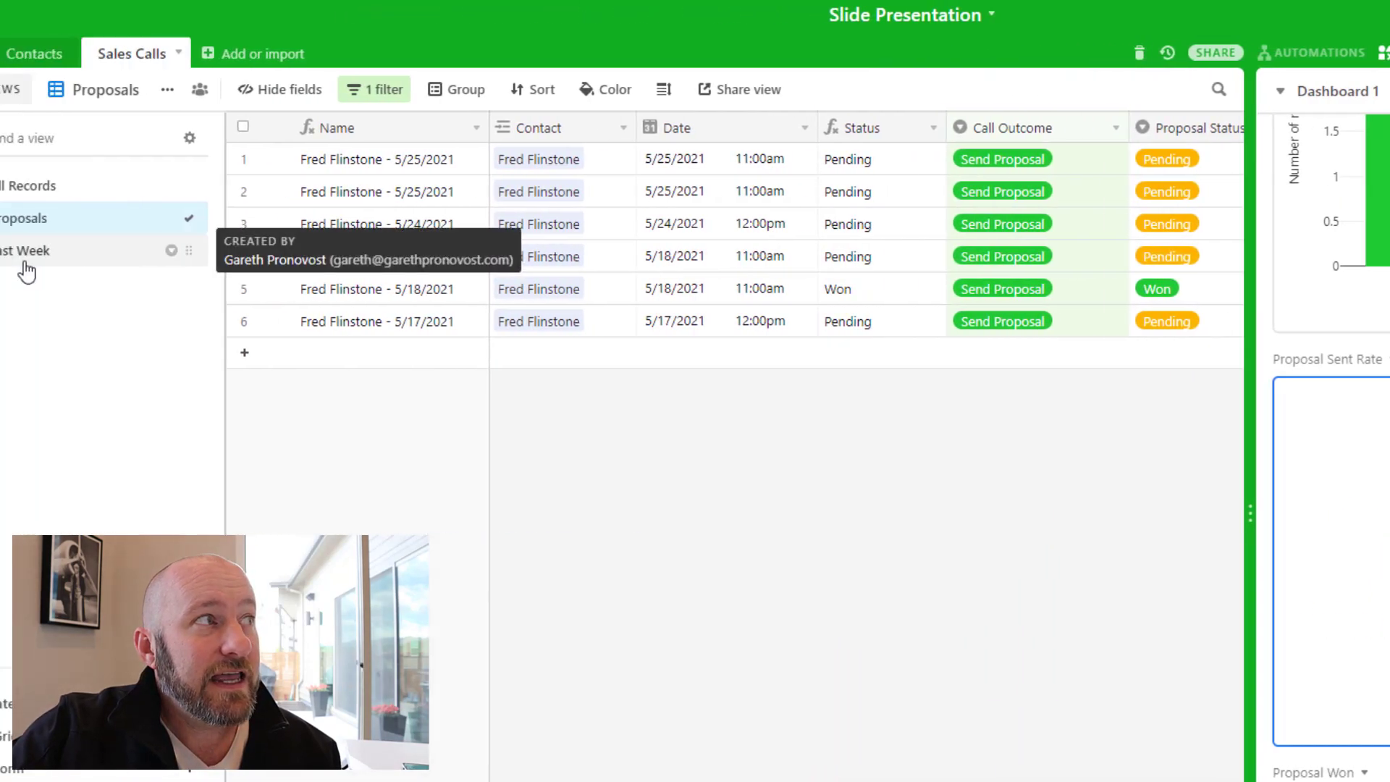
Step: Switch to the Last Week view and inspect its filter condition
{"action": "left_click", "coordinate": [26, 265]}
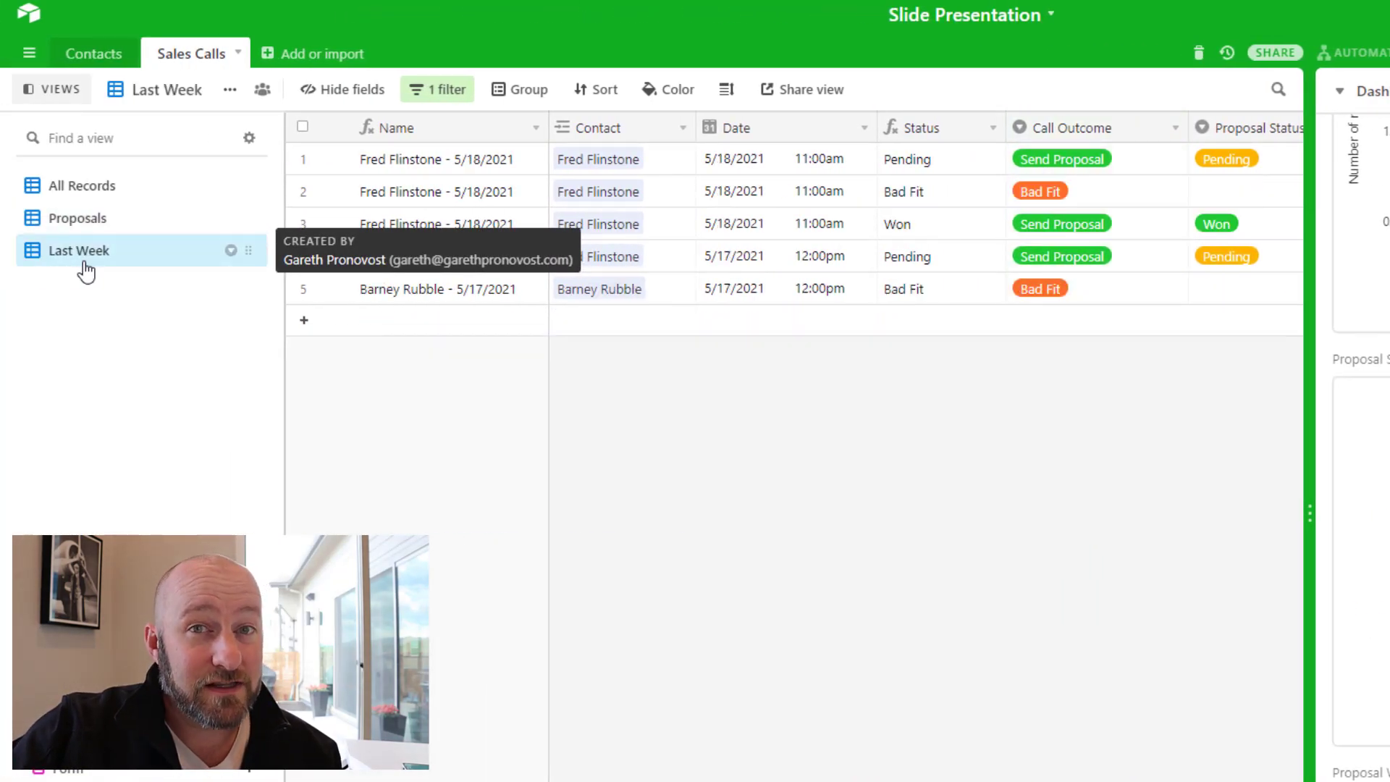
{"action": "left_click", "coordinate": [455, 92]}
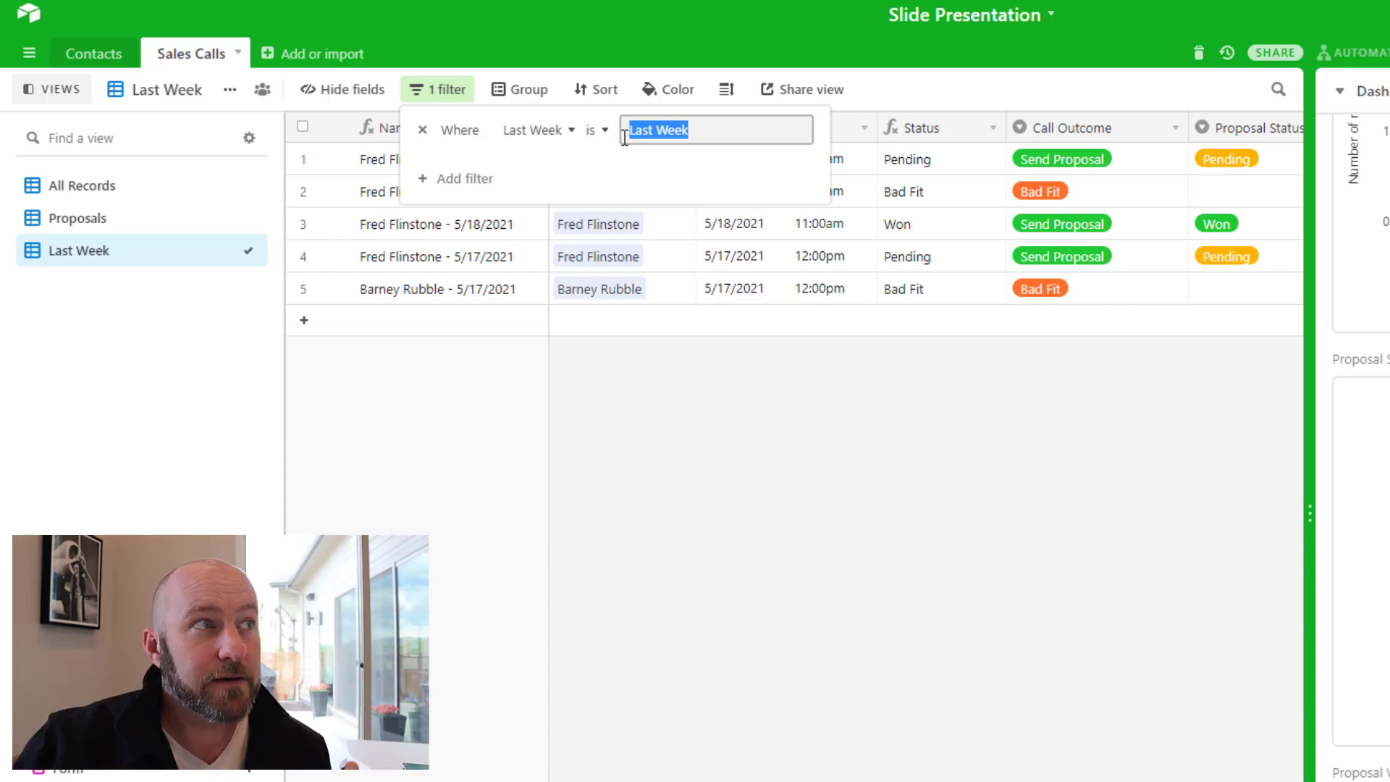
{"action": "left_click", "coordinate": [842, 550]}
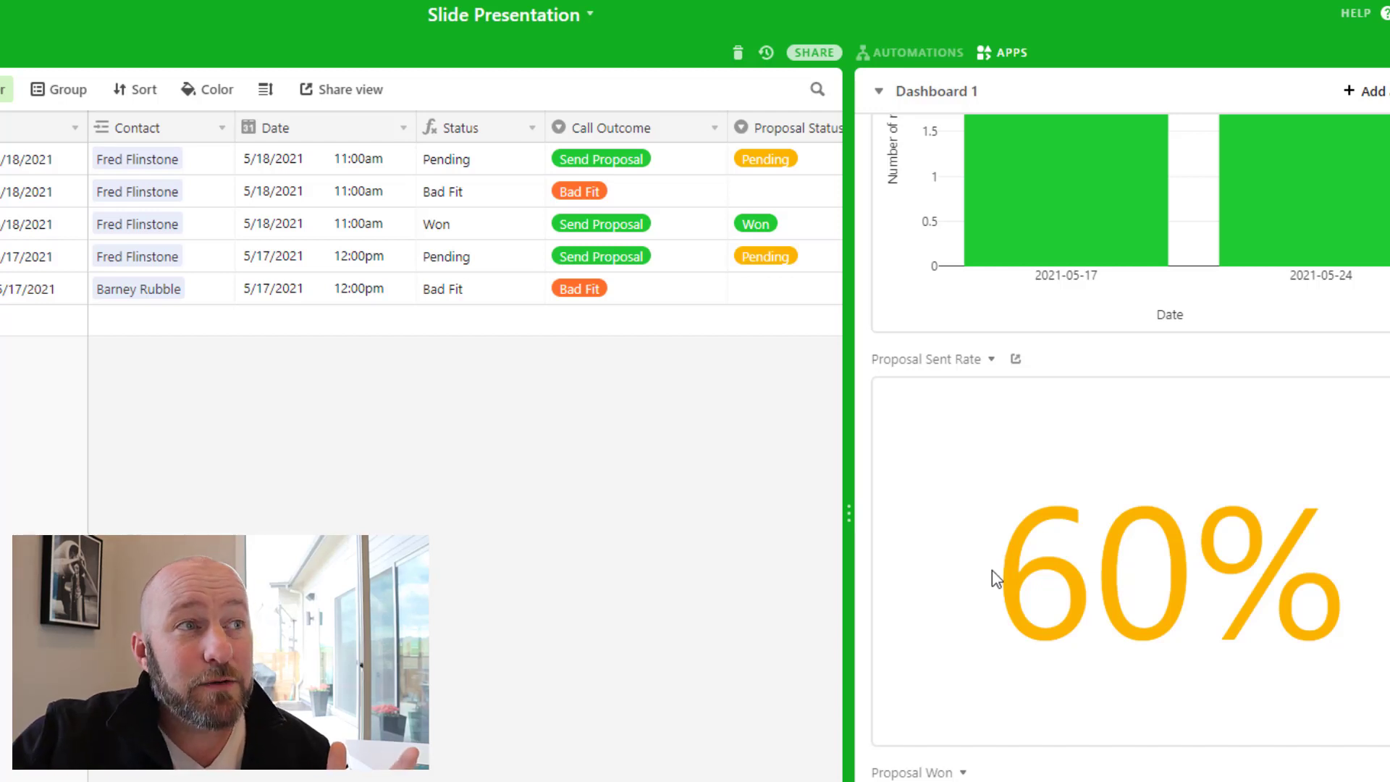
Step: Examine the Proposal Won summary on the dashboard and switch the table to the Proposals view
{"action": "scroll", "coordinate": [991, 544], "scroll_direction": "down", "scroll_amount": 3}
{"action": "left_click", "coordinate": [1379, 513]}
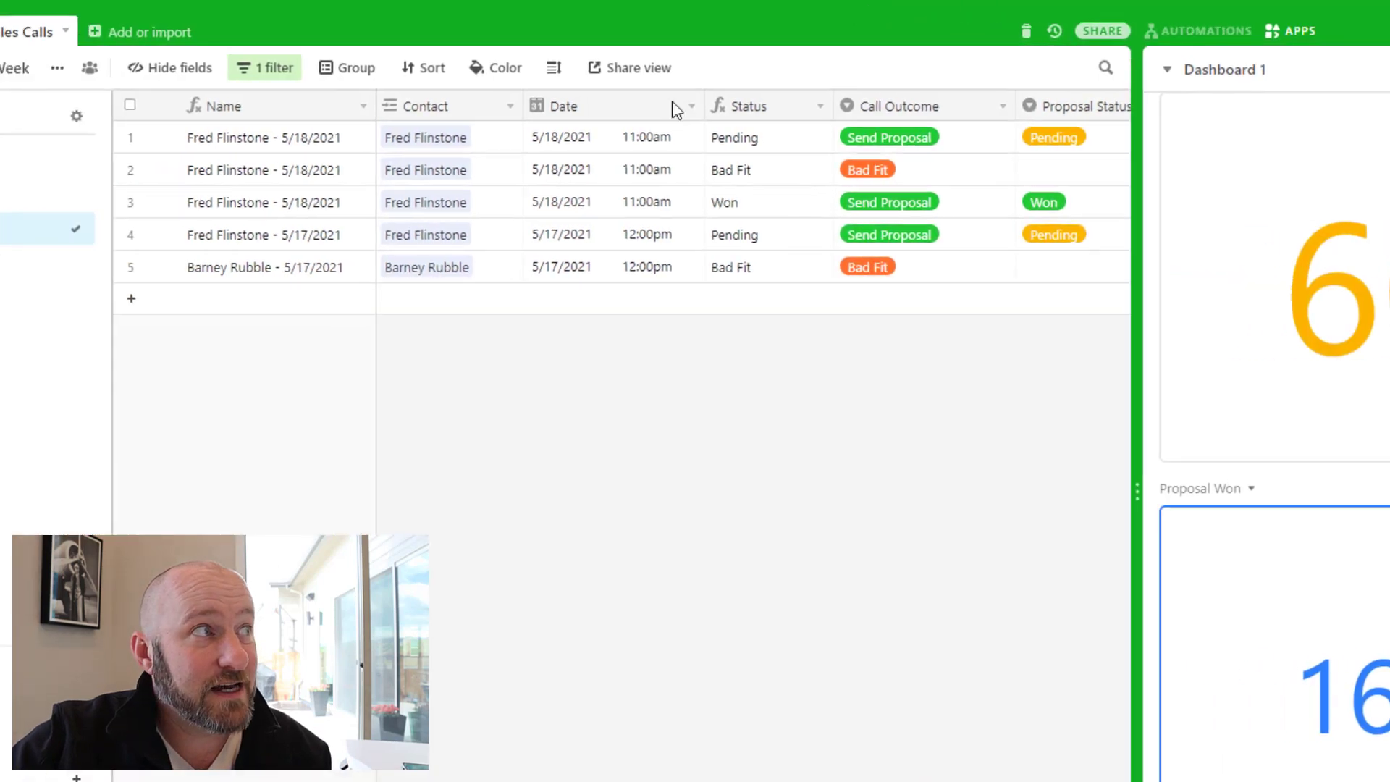
{"action": "left_click", "coordinate": [64, 207]}
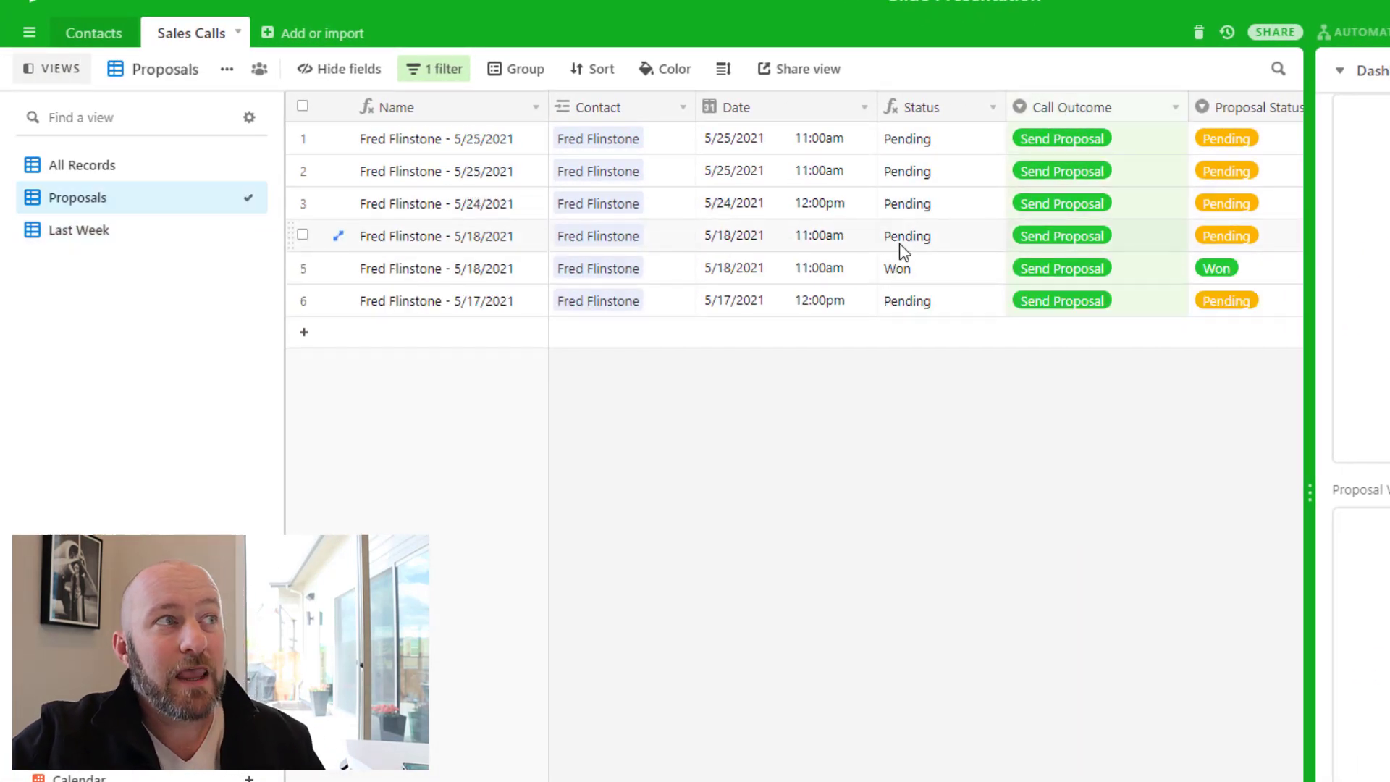
Step: Examine the Last Week and Won fields of the records in the Proposals view
{"action": "left_click", "coordinate": [903, 251]}
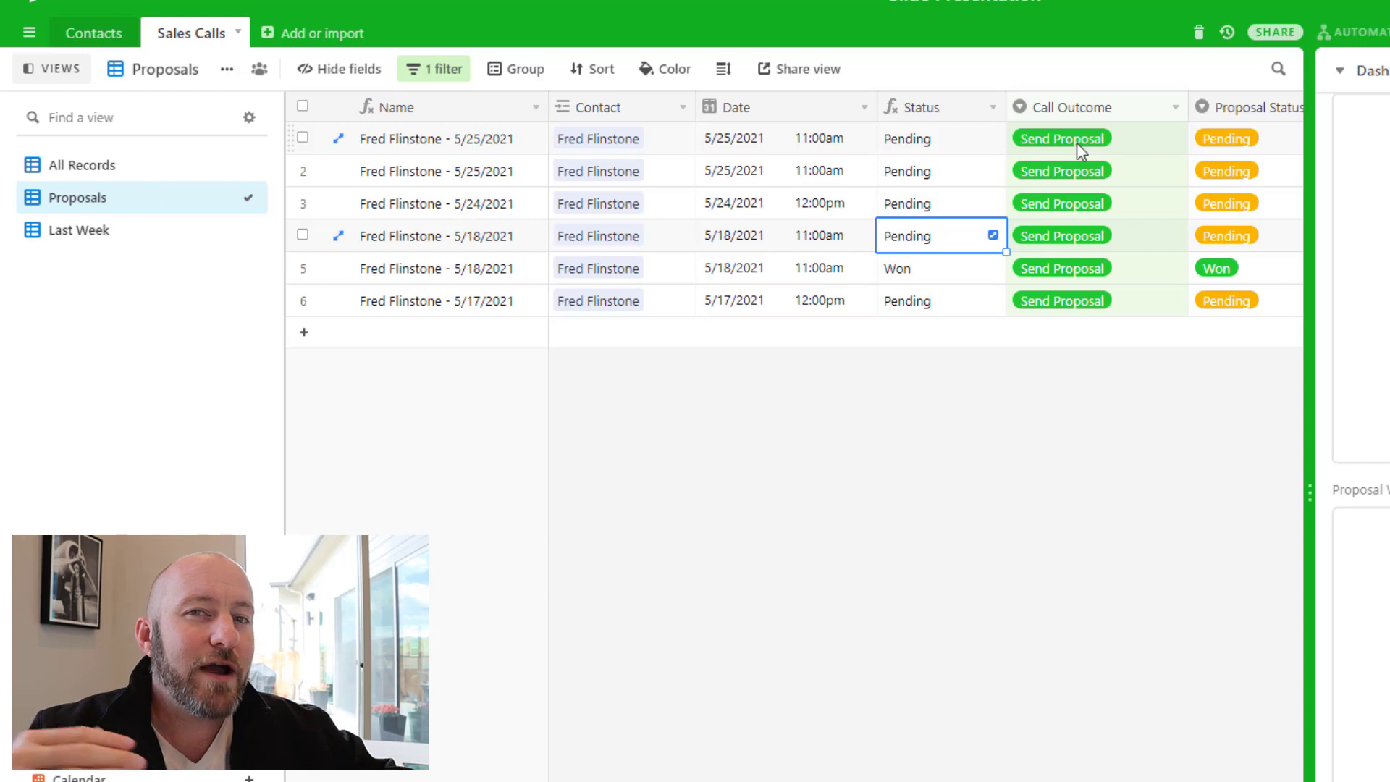
{"action": "key", "text": "Right"}
{"action": "key", "text": "Right"}
{"action": "key", "text": "Right"}
{"action": "key", "text": "Right"}
{"action": "key", "text": "Right"}
{"action": "key", "text": "Right"}
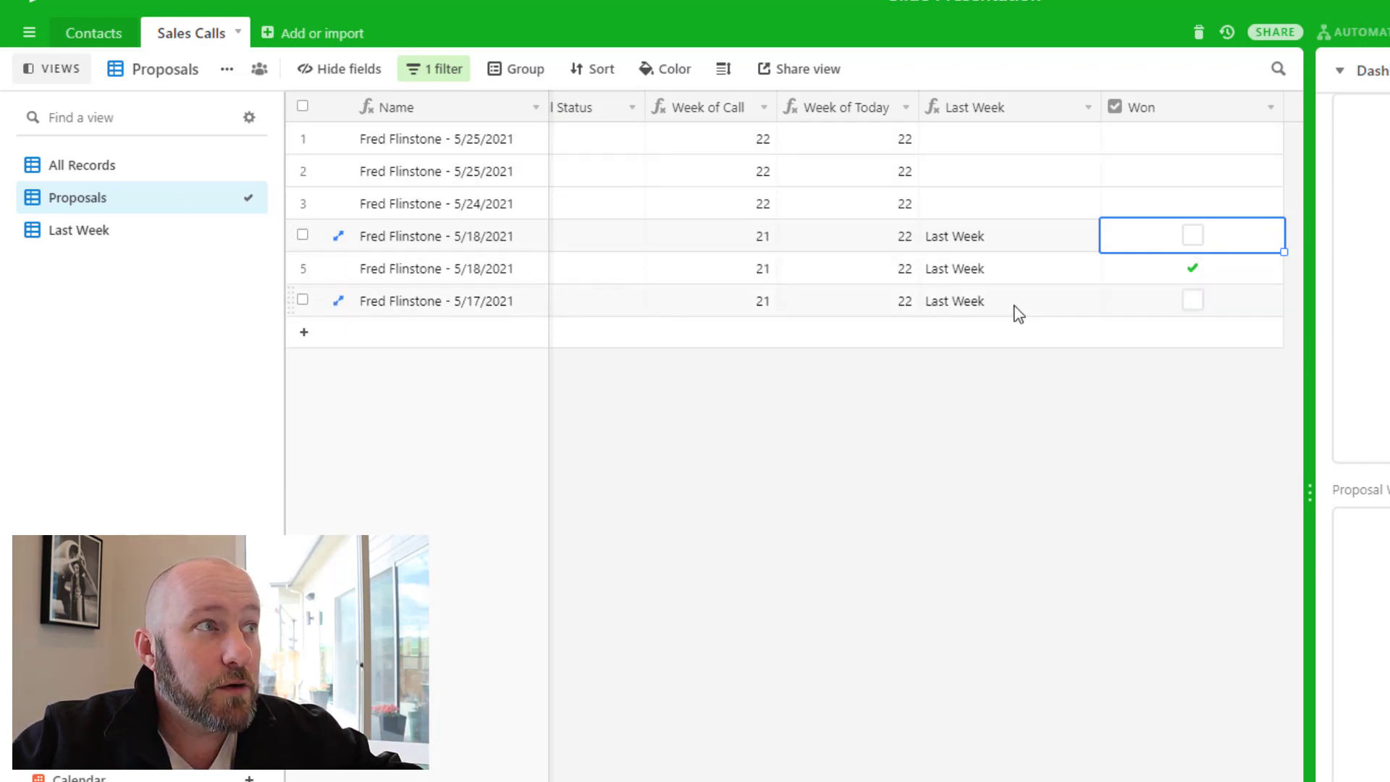
{"action": "left_click_drag", "start_coordinate": [1011, 305], "coordinate": [1004, 144]}
{"action": "key", "text": "Up"}
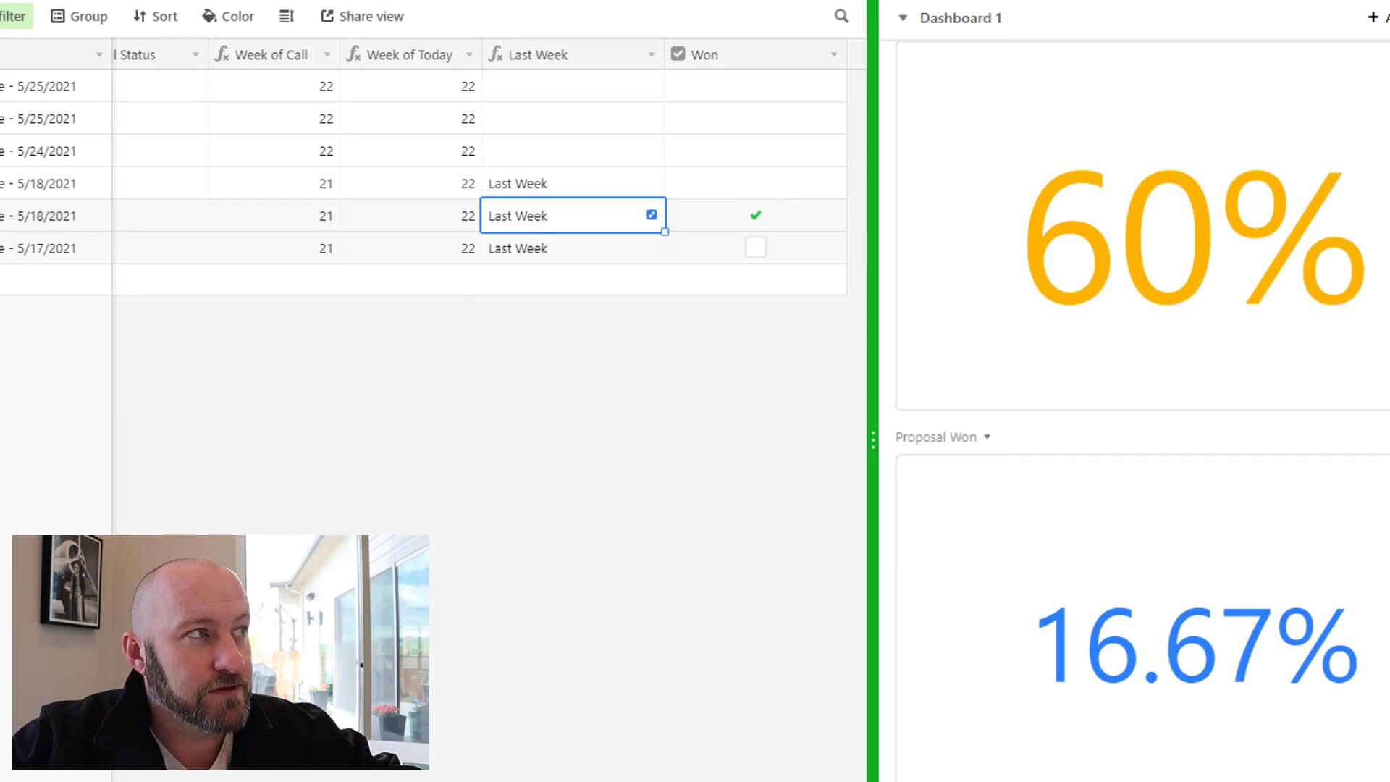
Step: Widen the dashboard beside the table and display the All Records view's Proposal Status, Won and Week of Call fields
{"action": "left_click", "coordinate": [22, 187]}
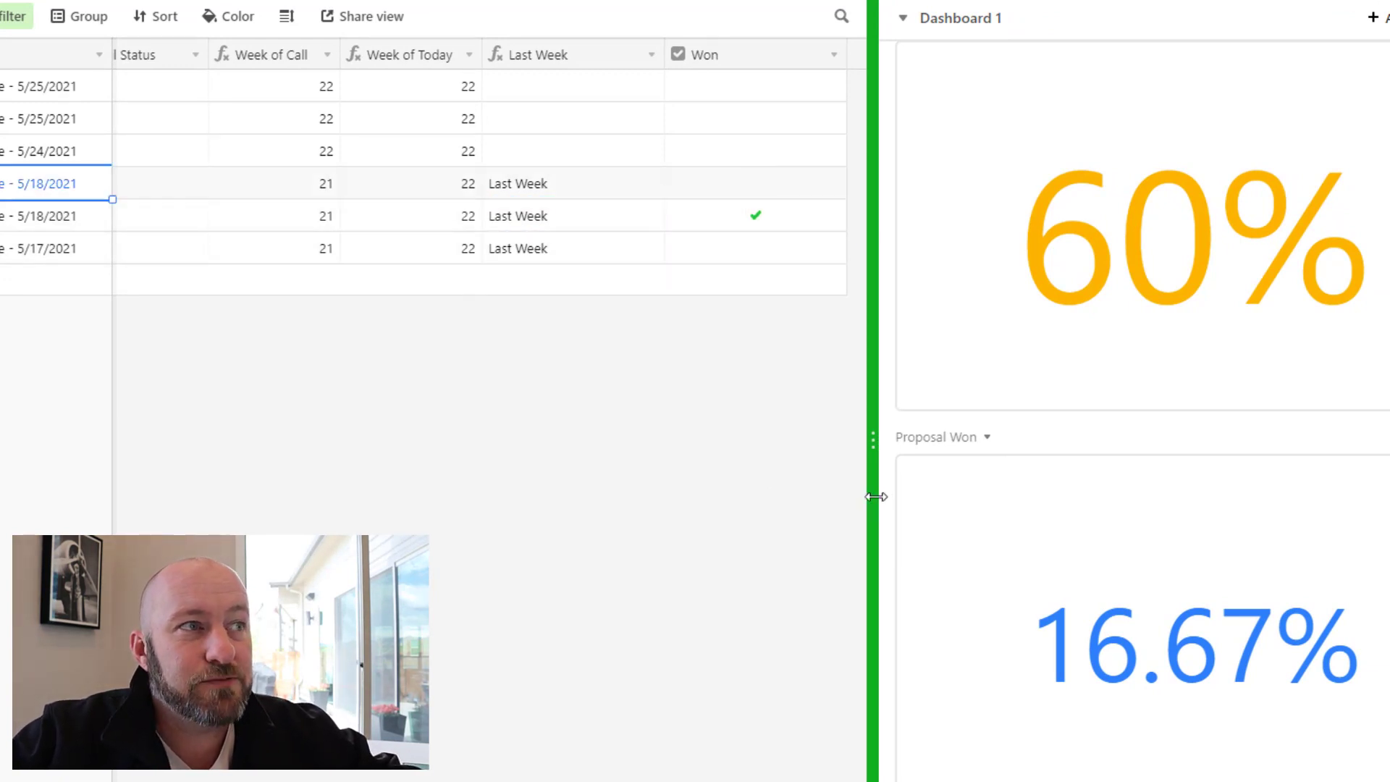
{"action": "left_click_drag", "start_coordinate": [870, 442], "coordinate": [706, 460]}
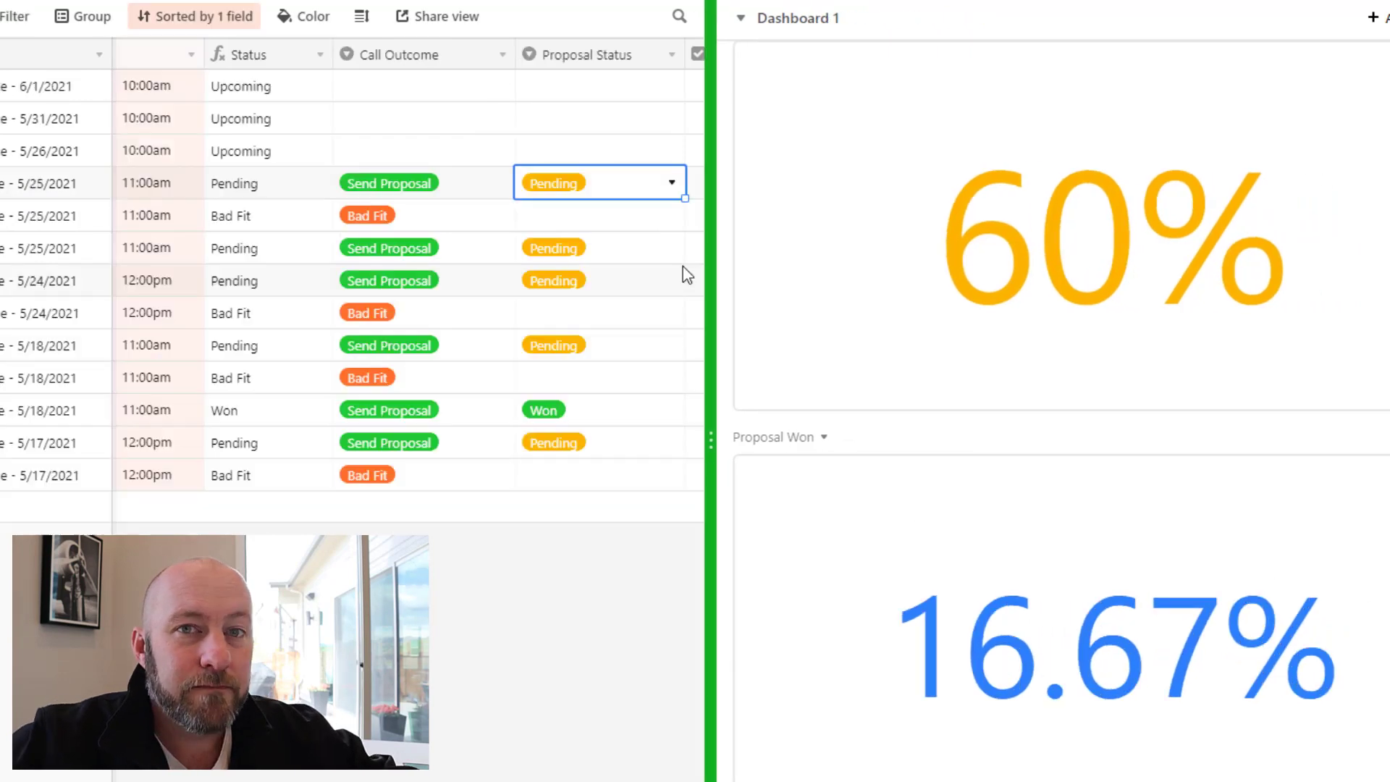
{"action": "key", "text": "Right"}
{"action": "key", "text": "Right"}
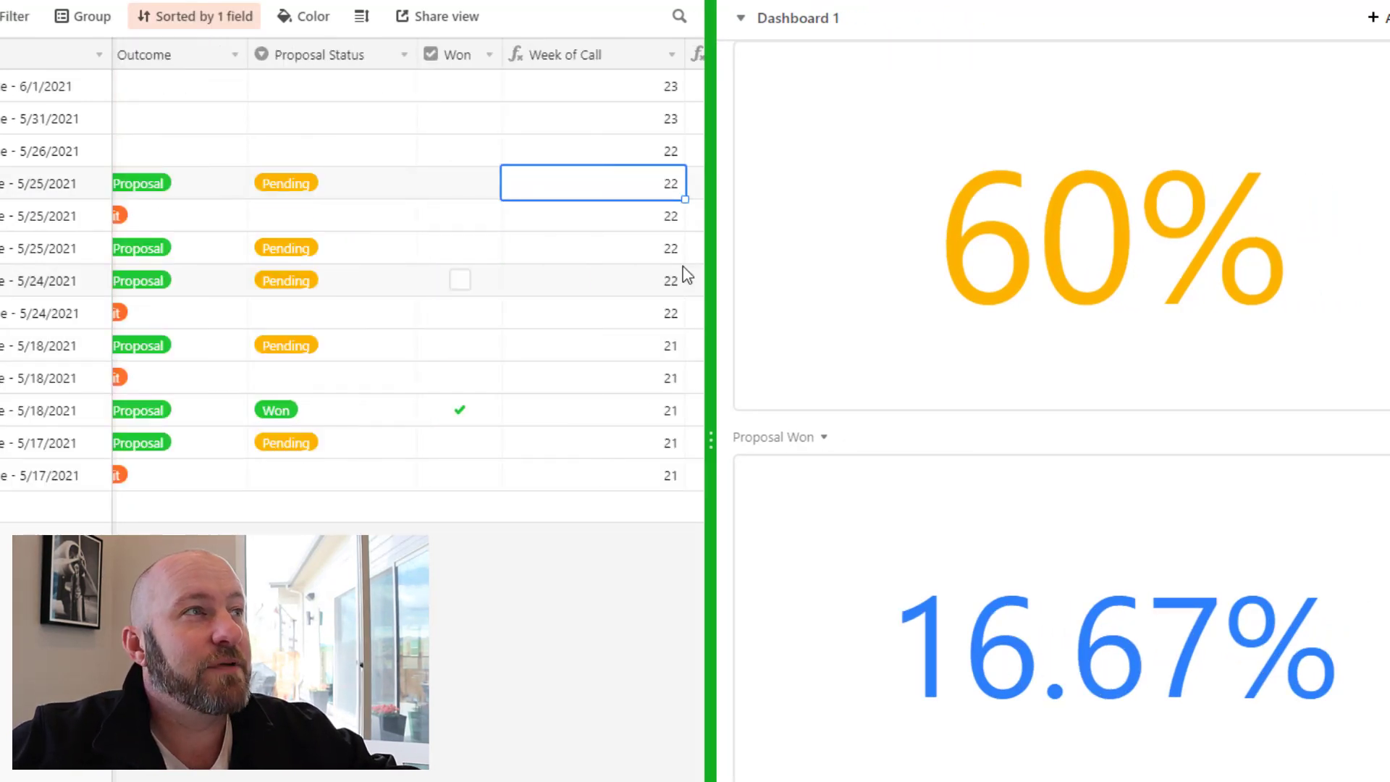
Step: Set the 5/26/2021 call's Call Outcome to Send Proposal and its Proposal Status to Pending in the All Records view
{"action": "left_click", "coordinate": [30, 190]}
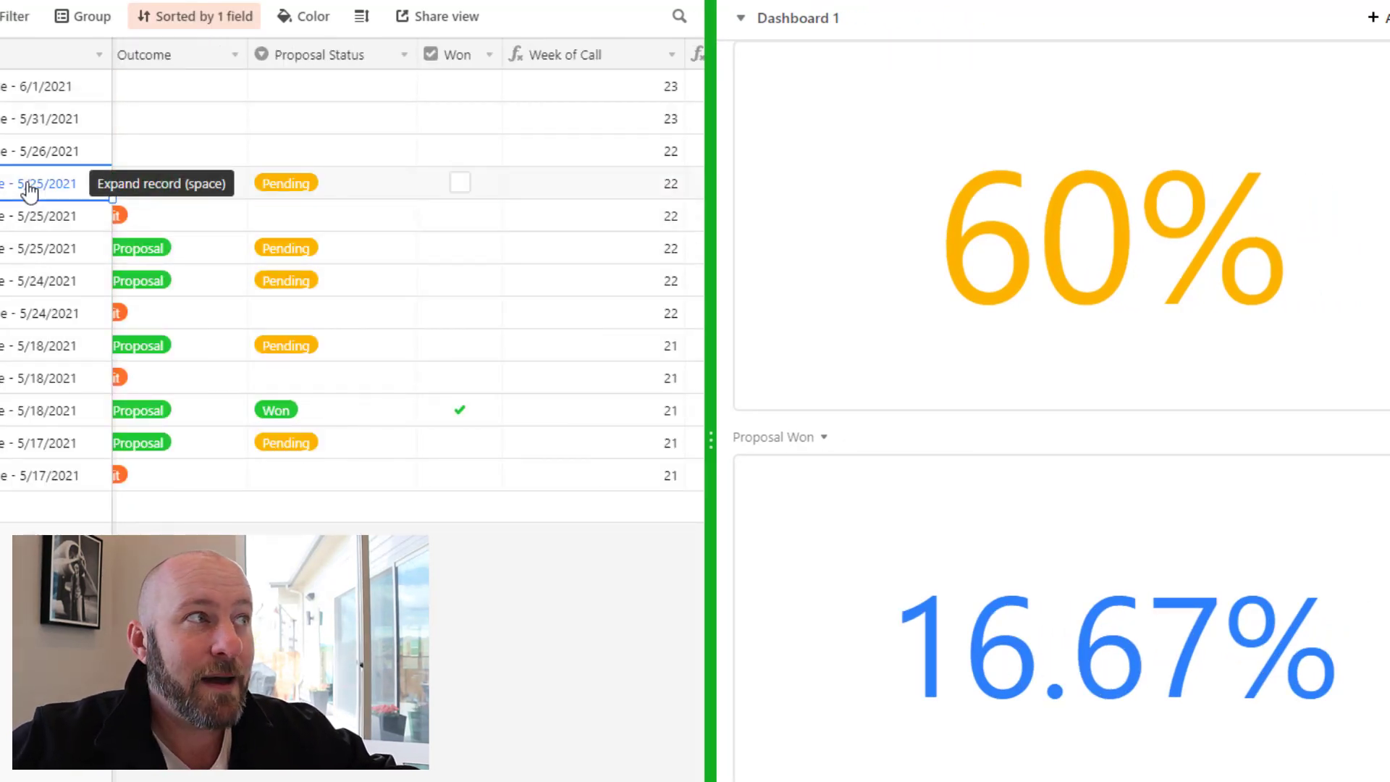
{"action": "key", "text": "Up"}
{"action": "key", "text": "Up"}
{"action": "key", "text": "Up"}
{"action": "key", "text": "Right"}
{"action": "key", "text": "Right"}
{"action": "key", "text": "Right"}
{"action": "key", "text": "Right"}
{"action": "key", "text": "Right"}
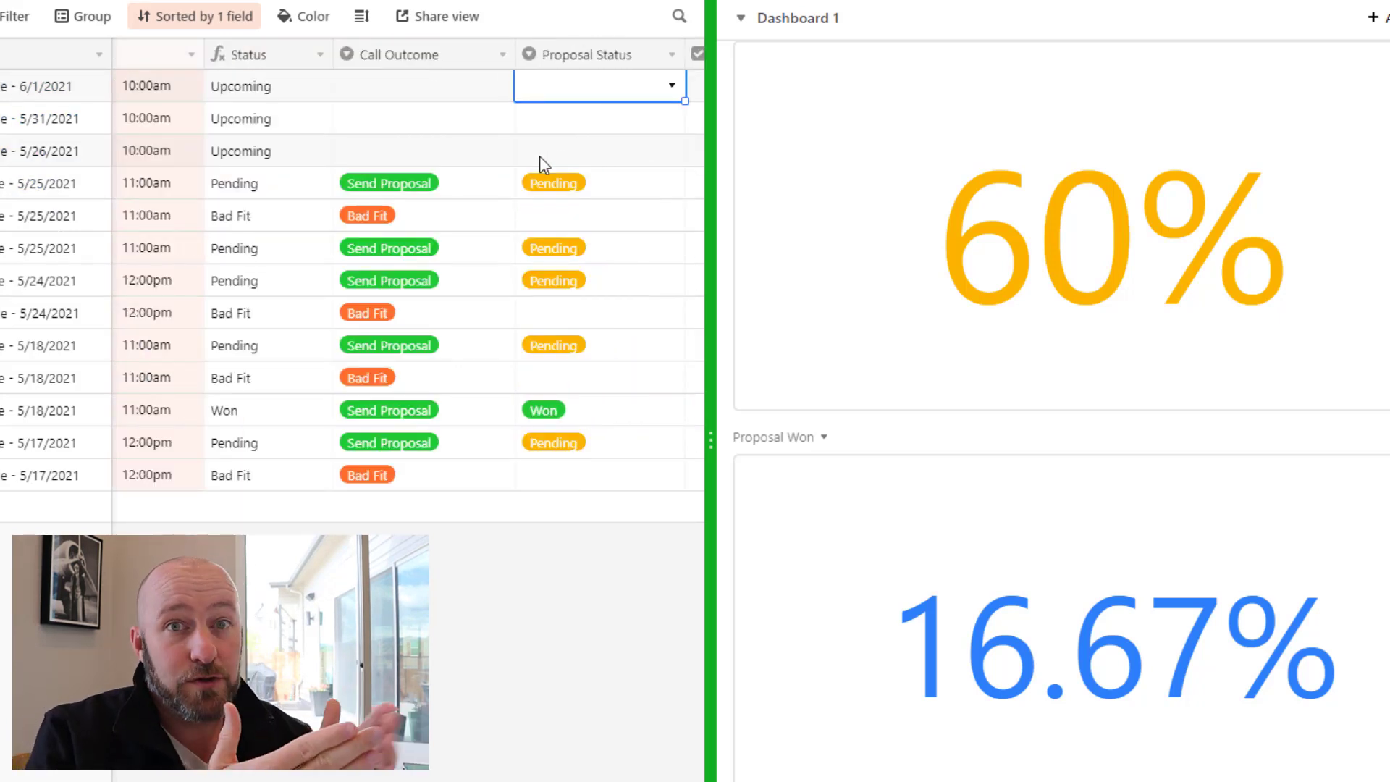
{"action": "double_click", "coordinate": [417, 157]}
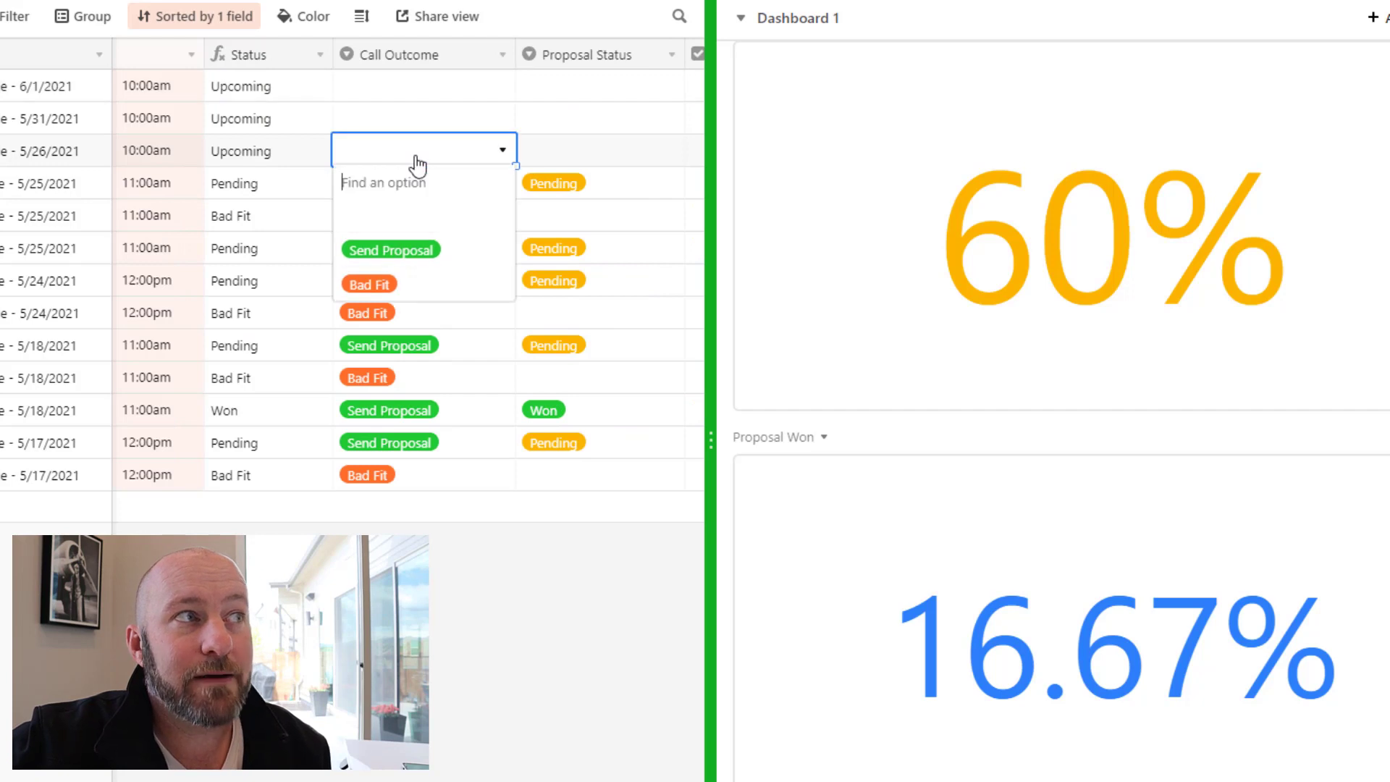
{"action": "left_click", "coordinate": [419, 254]}
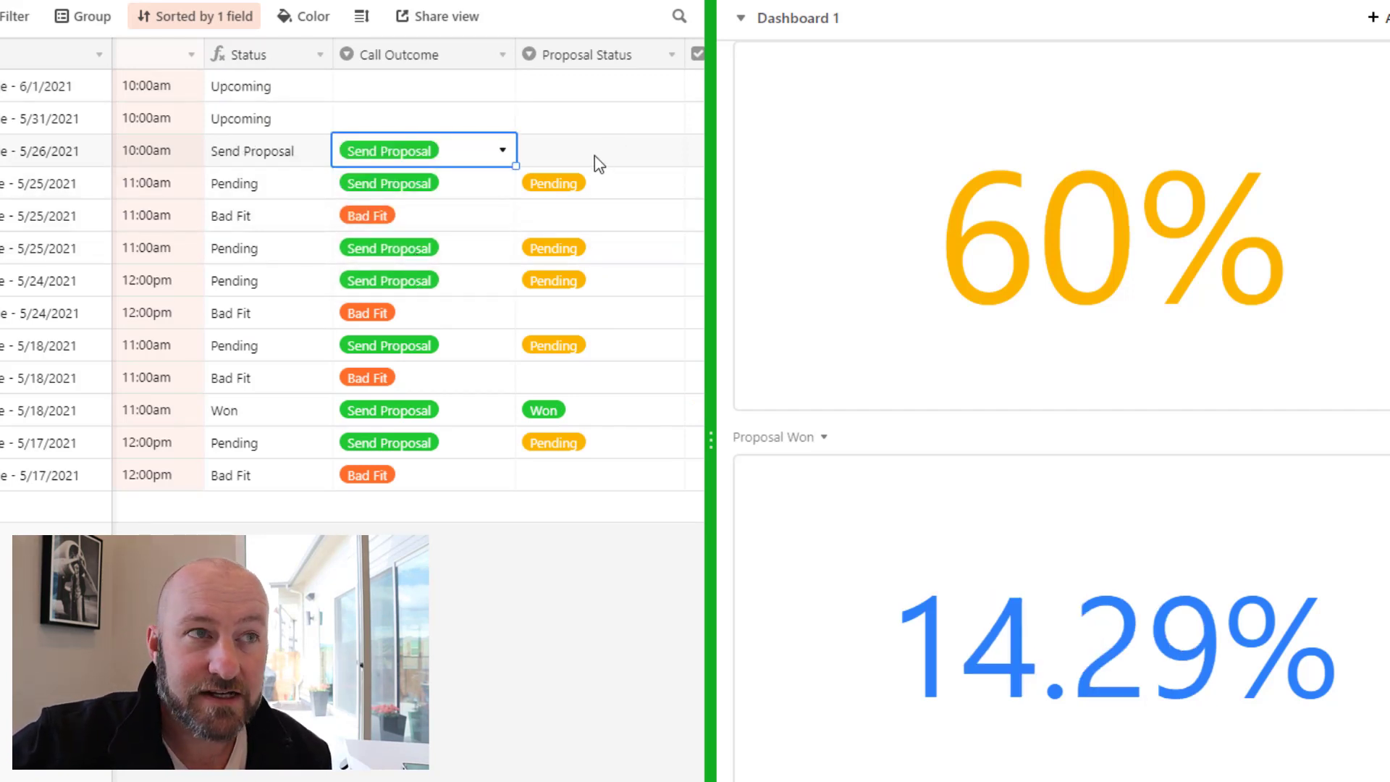
{"action": "left_click", "coordinate": [459, 189]}
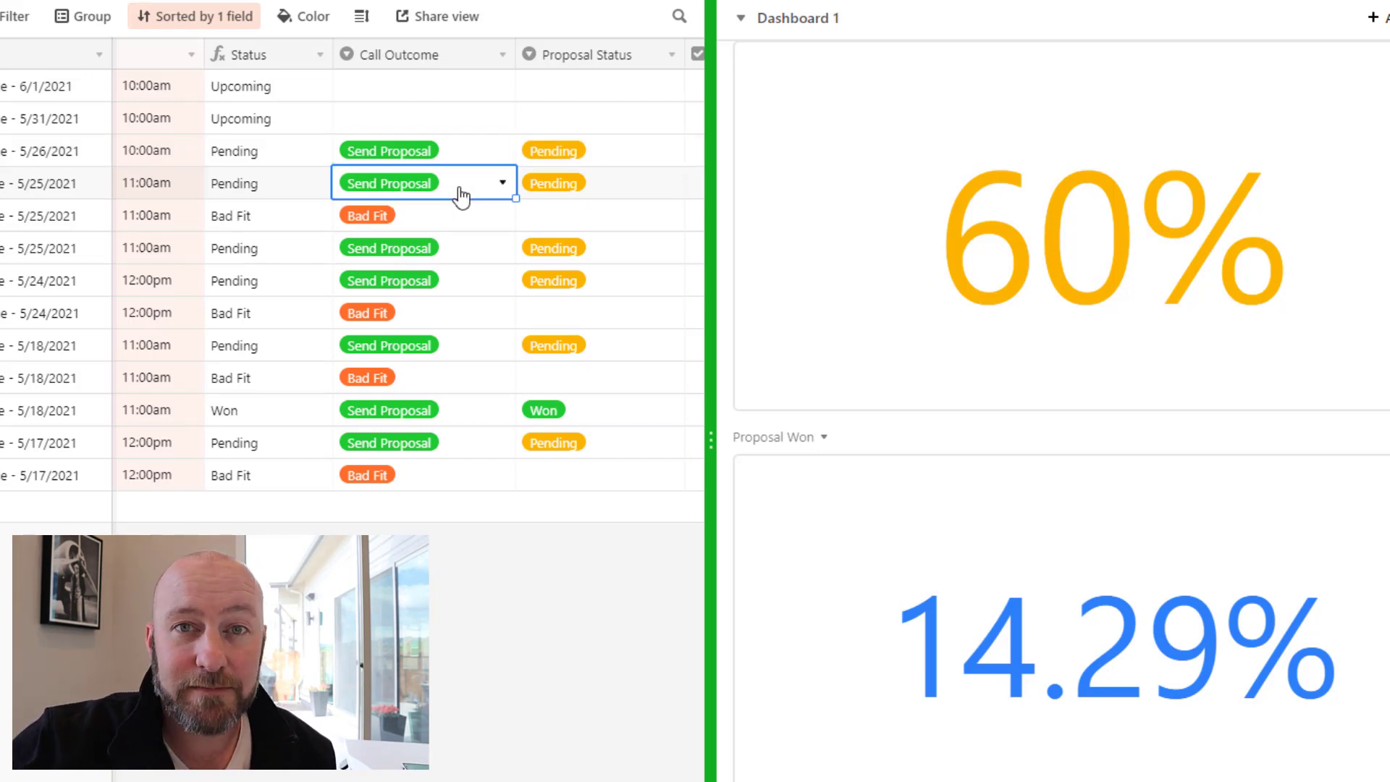
{"action": "left_click", "coordinate": [588, 151]}
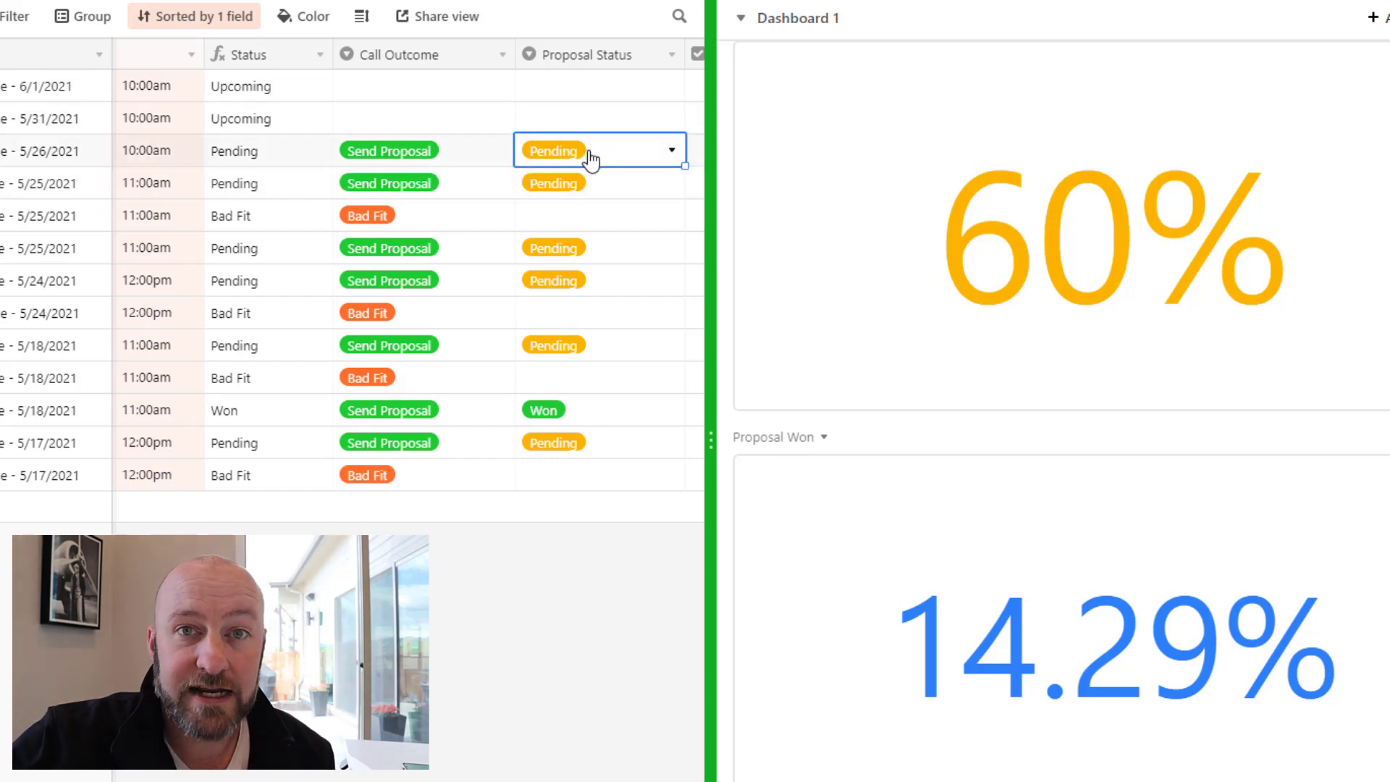
Step: Set the 5/24/2021 Send Proposal call's Proposal Status to Won and tick its Won checkbox
{"action": "double_click", "coordinate": [554, 285]}
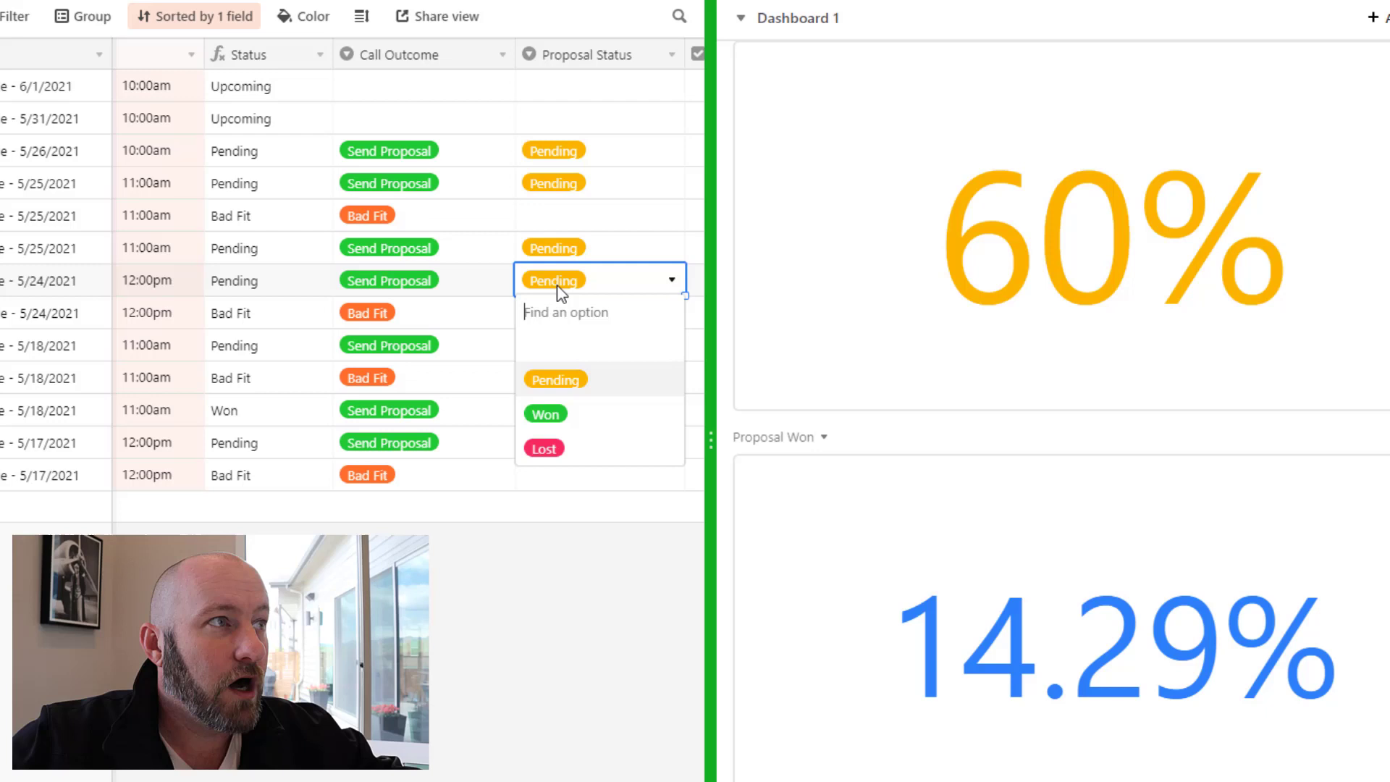
{"action": "left_click", "coordinate": [557, 416]}
{"action": "key", "text": "Right"}
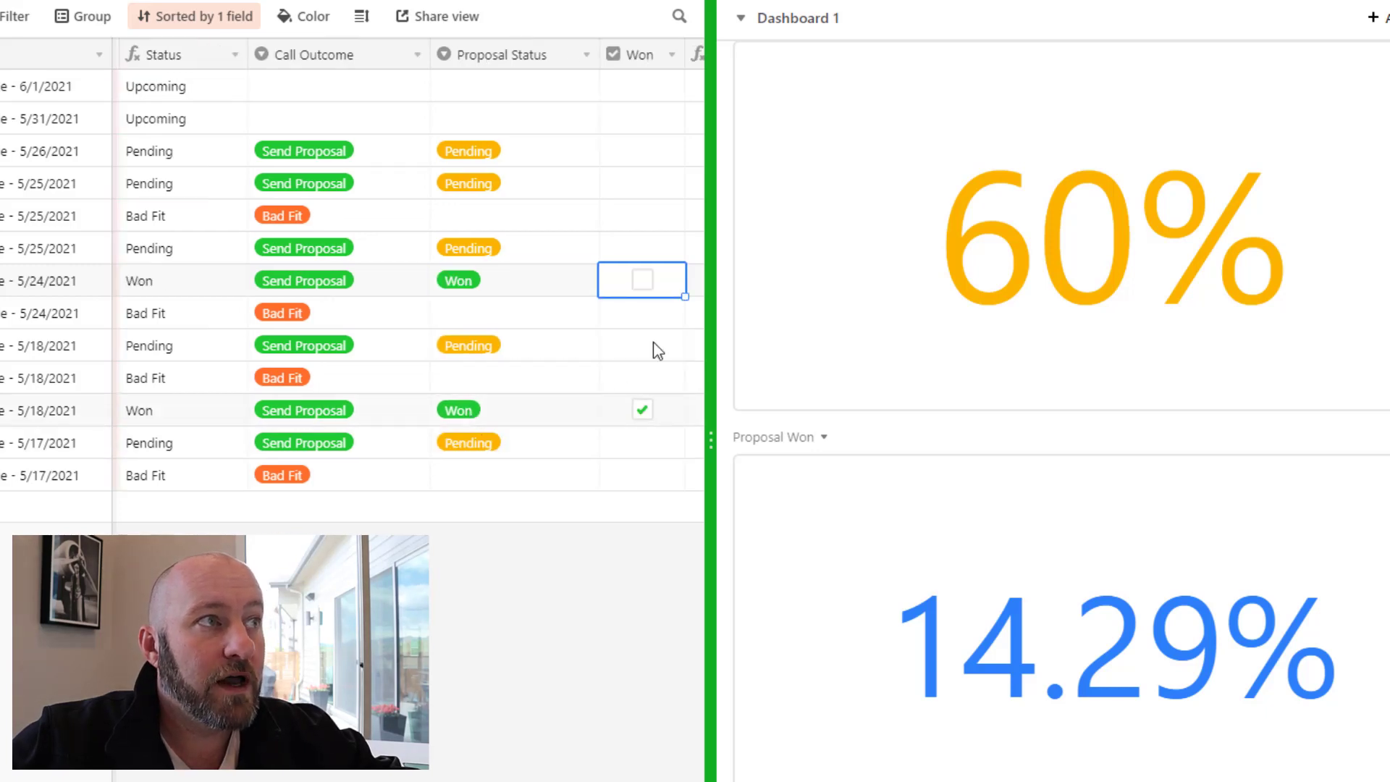
{"action": "left_click", "coordinate": [642, 288]}
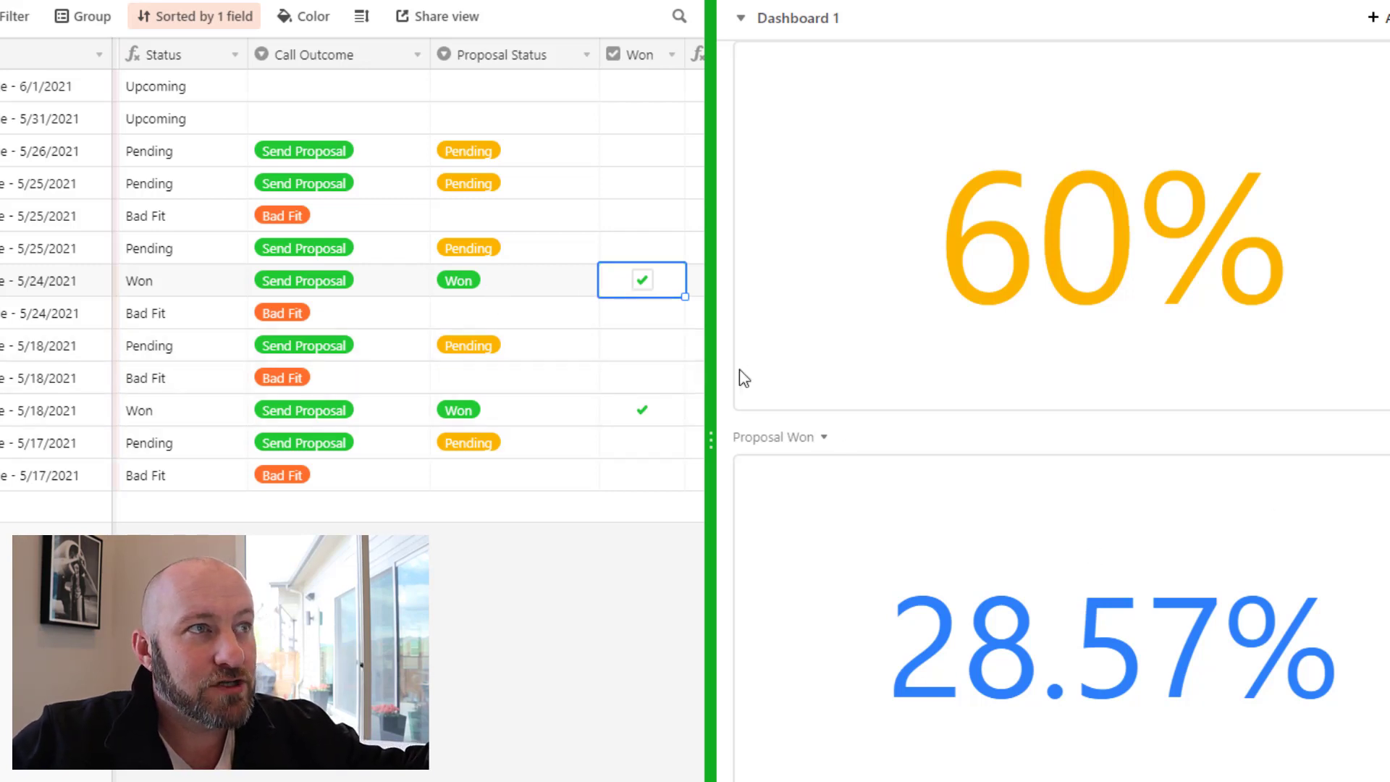
{"action": "scroll", "coordinate": [1277, 506], "scroll_direction": "up", "scroll_amount": 10}
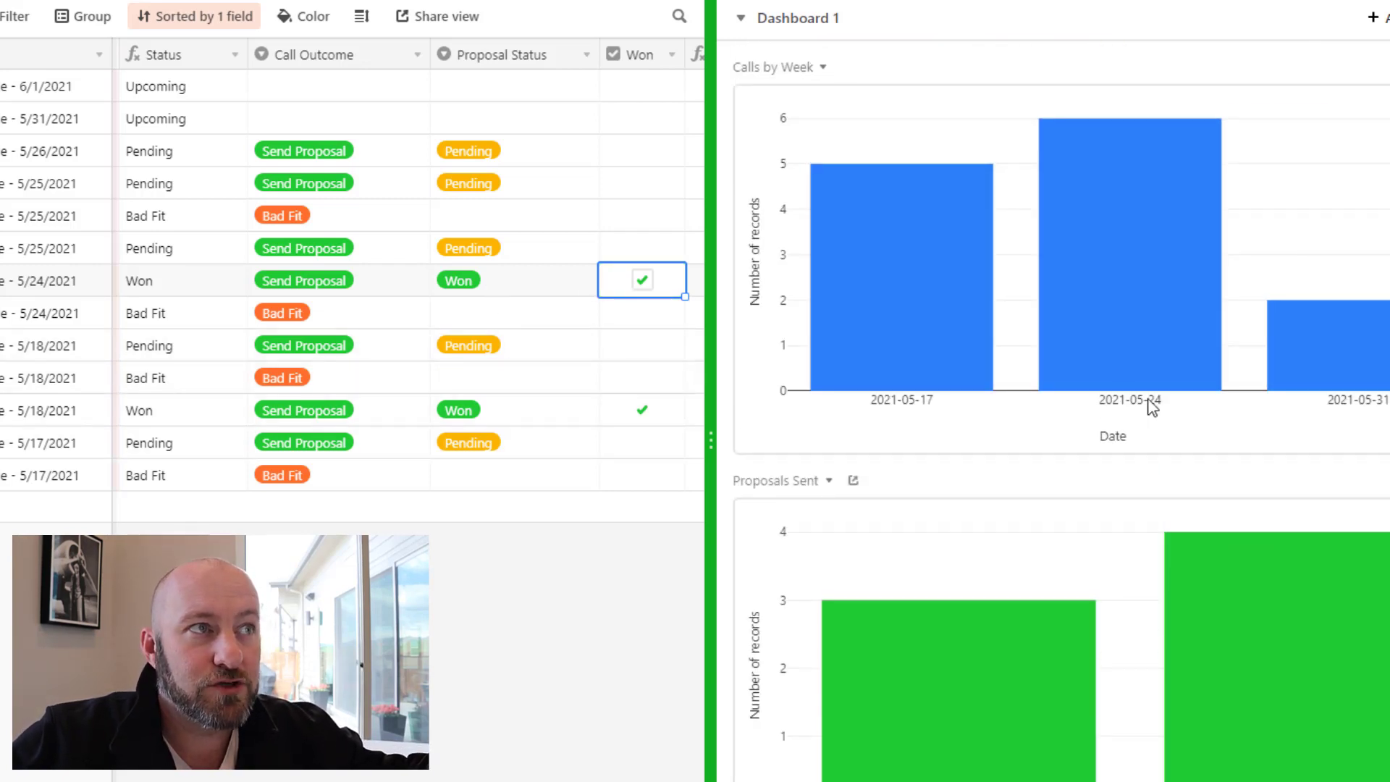
{"action": "mouse_move", "coordinate": [1362, 348]}
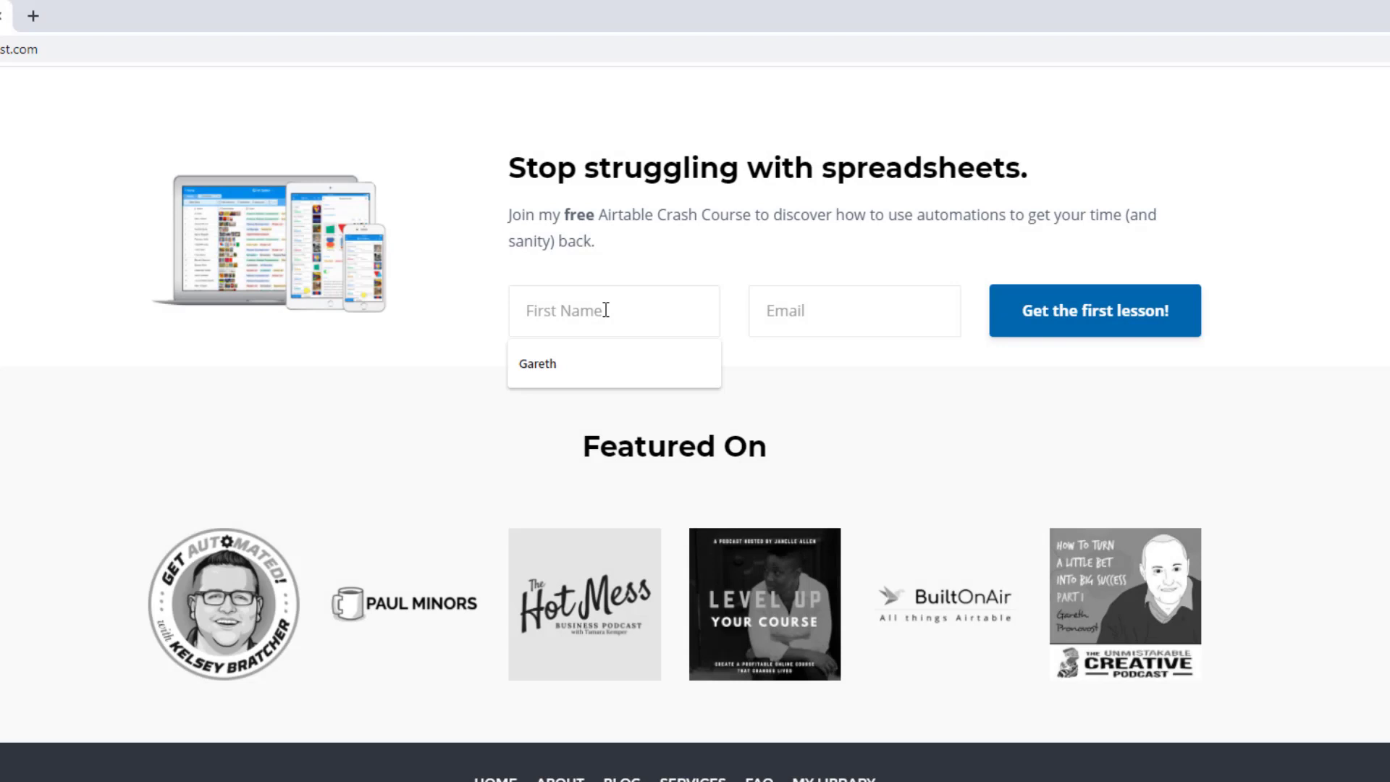
Step: Fill in the first name and email address in the free Airtable Crash Course sign-up form on the GAP Consulting website
{"action": "type", "text": "Gareth"}
{"action": "key", "text": "Tab"}
{"action": "type", "text": "garet"}
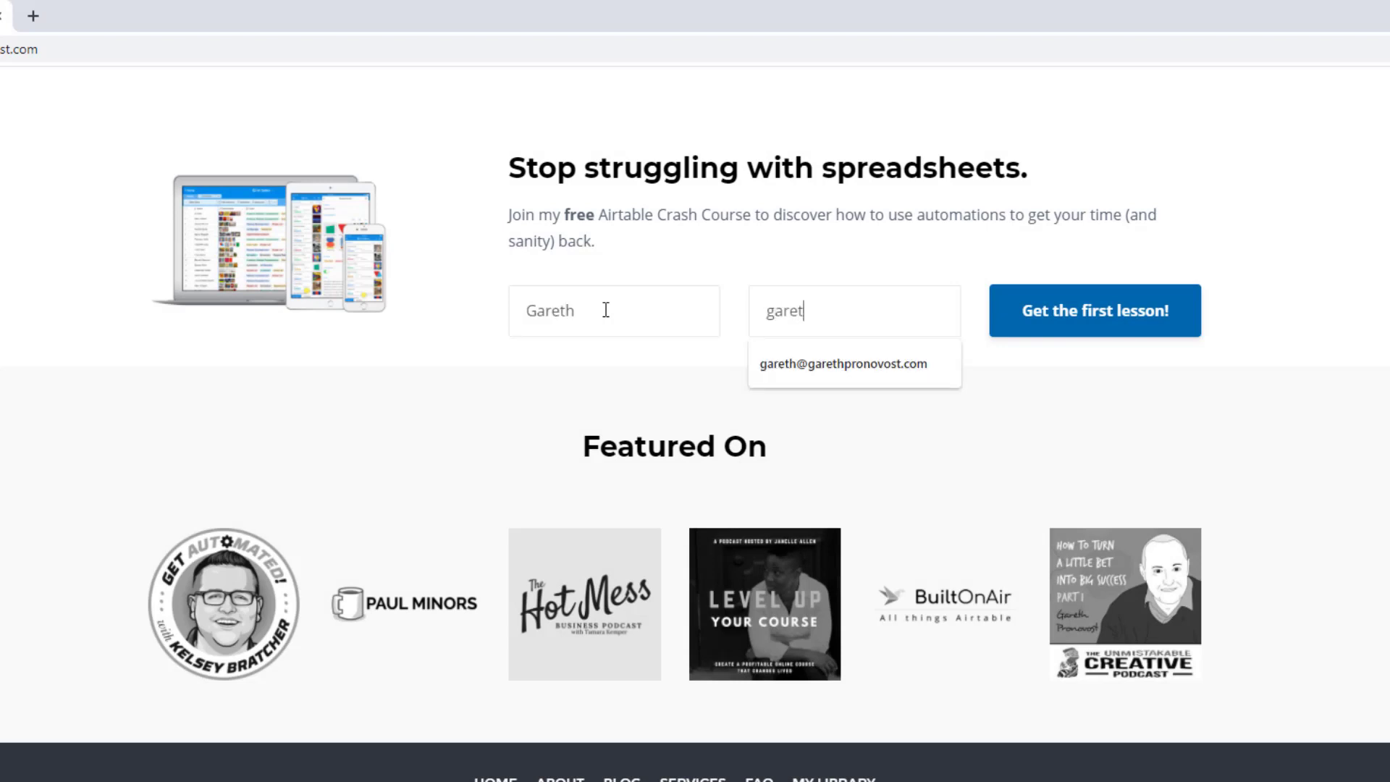
{"action": "key", "text": "Down"}
{"action": "key", "text": "Return"}
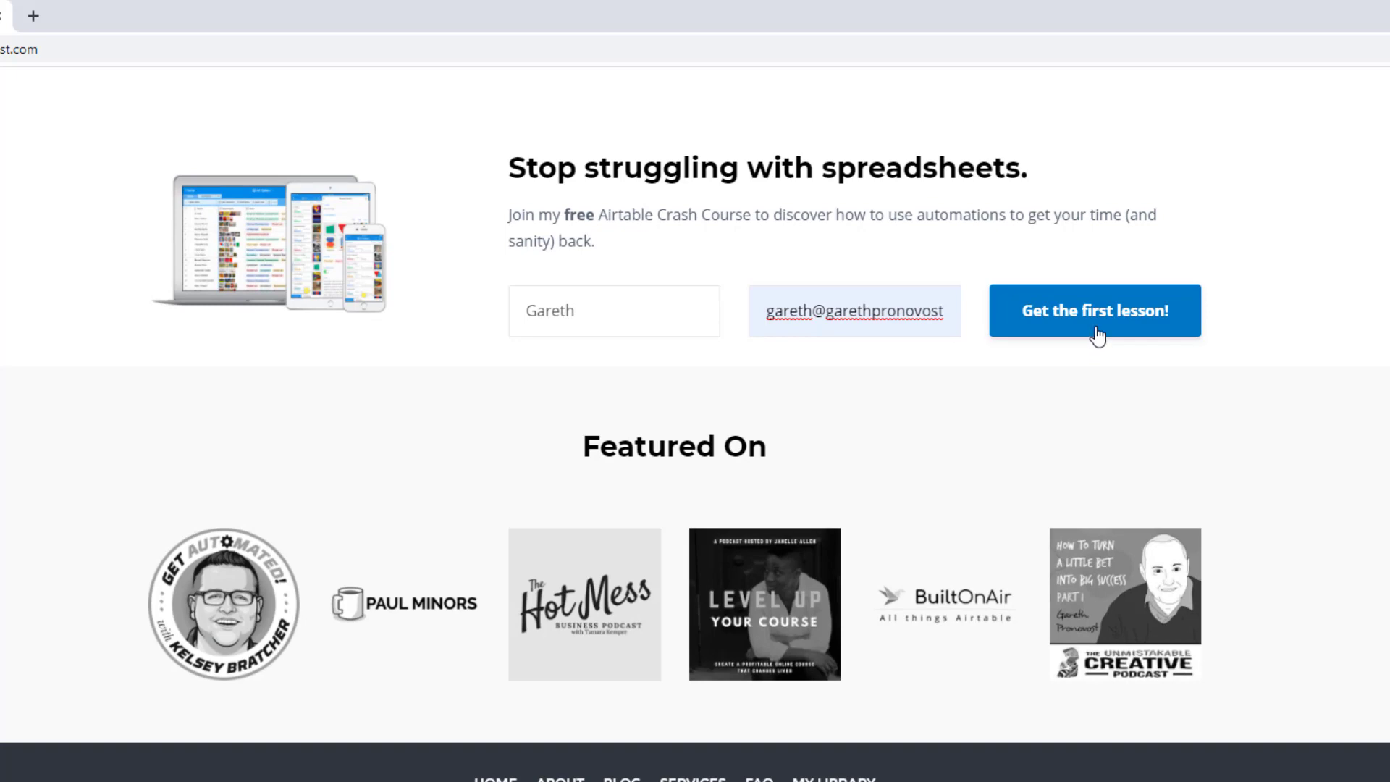
Step: Open the GAP Consulting website's Services page and examine the support options it offers
{"action": "scroll", "coordinate": [1093, 332], "scroll_direction": "up", "scroll_amount": 20}
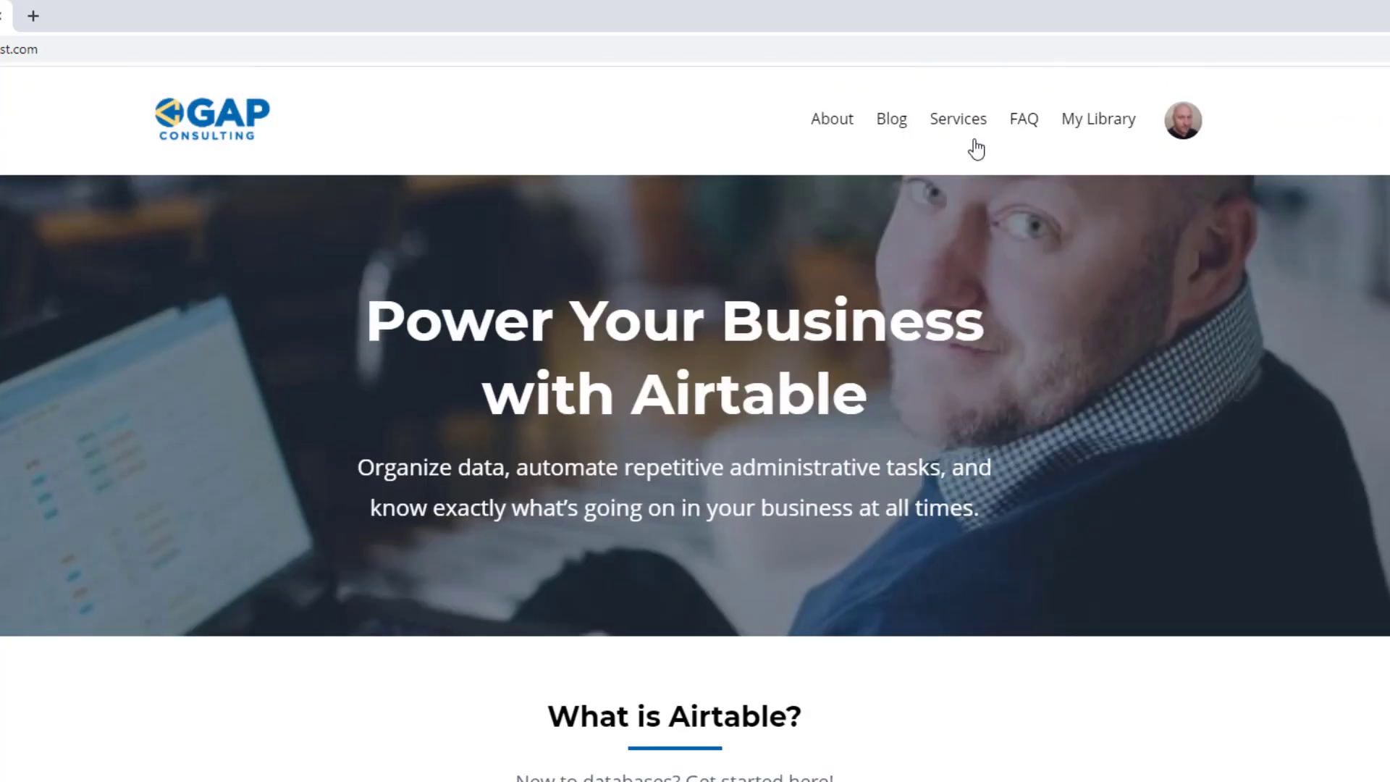
{"action": "left_click", "coordinate": [960, 134]}
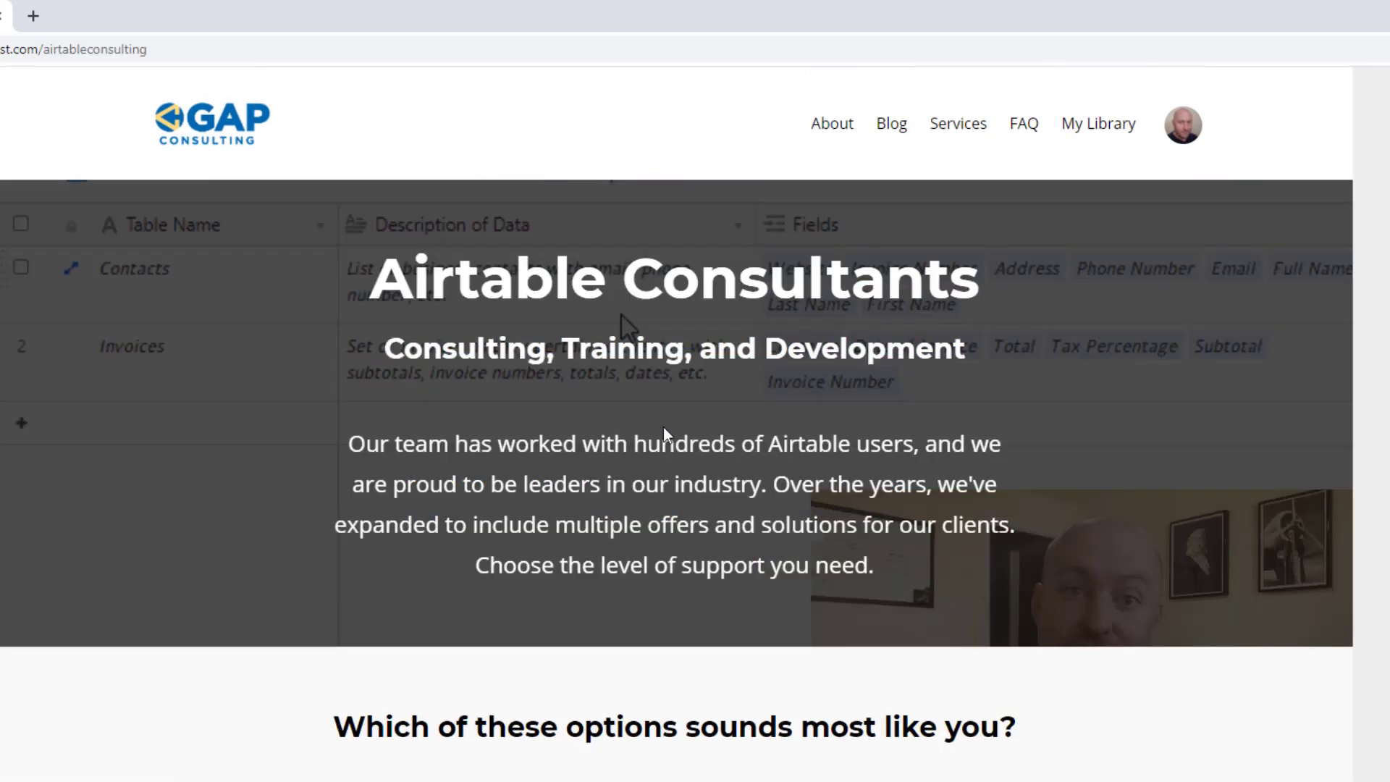
{"action": "scroll", "coordinate": [513, 492], "scroll_direction": "down", "scroll_amount": 9}
{"action": "scroll", "coordinate": [514, 492], "scroll_direction": "down", "scroll_amount": 2}
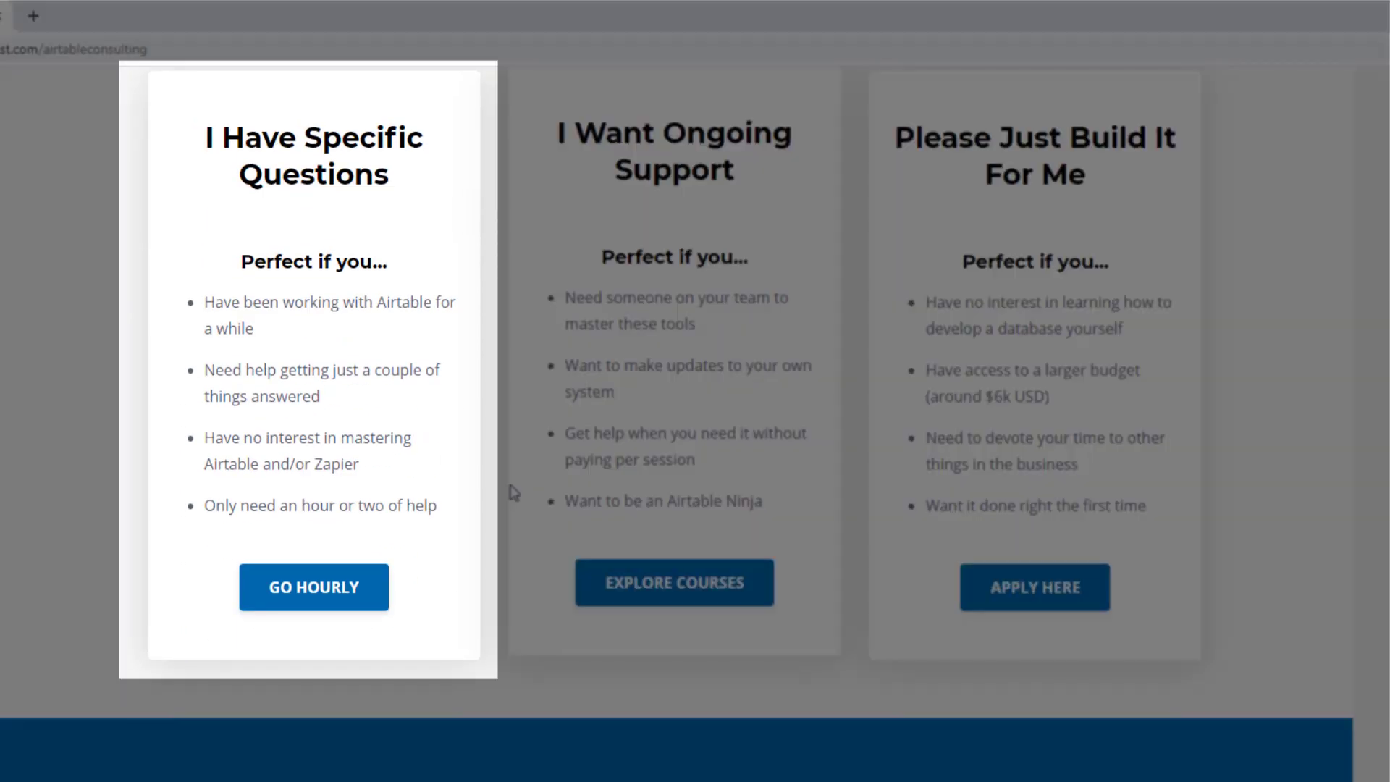